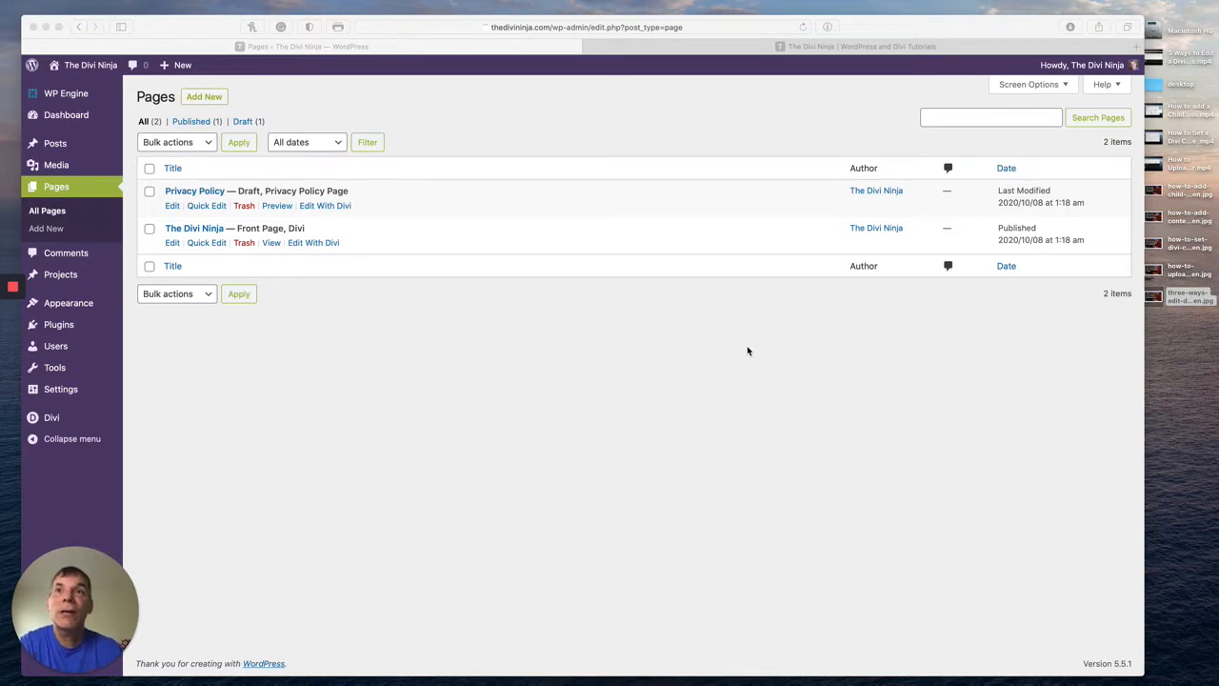
# Open The Divi Ninja front page for editing with Divi.
pyautogui.click(321, 245)
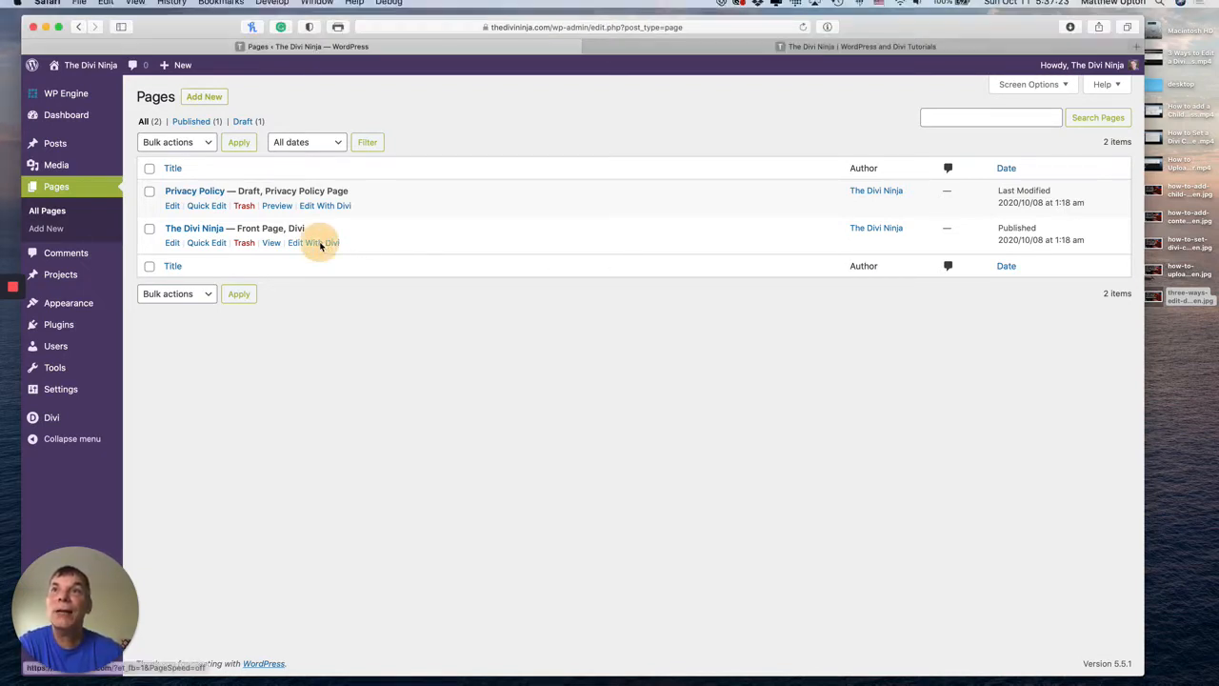
pyautogui.click(321, 245)
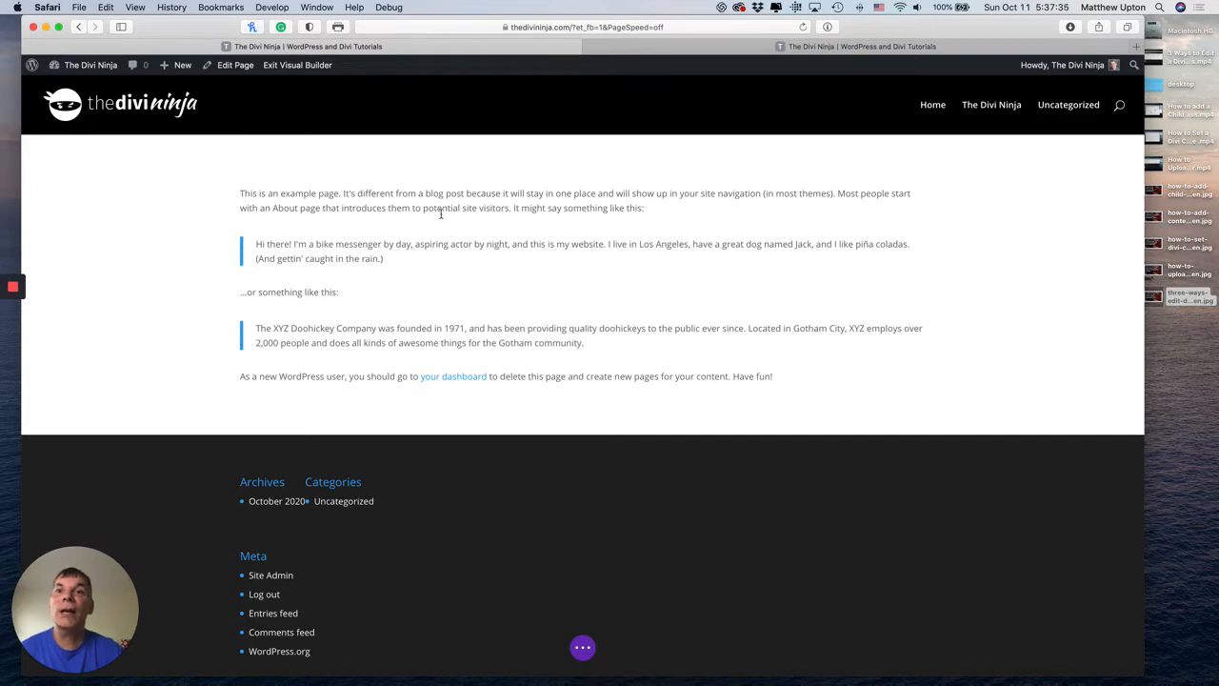
# Change the row to two equal columns and move the text module into the second column.
pyautogui.moveTo(348, 177)
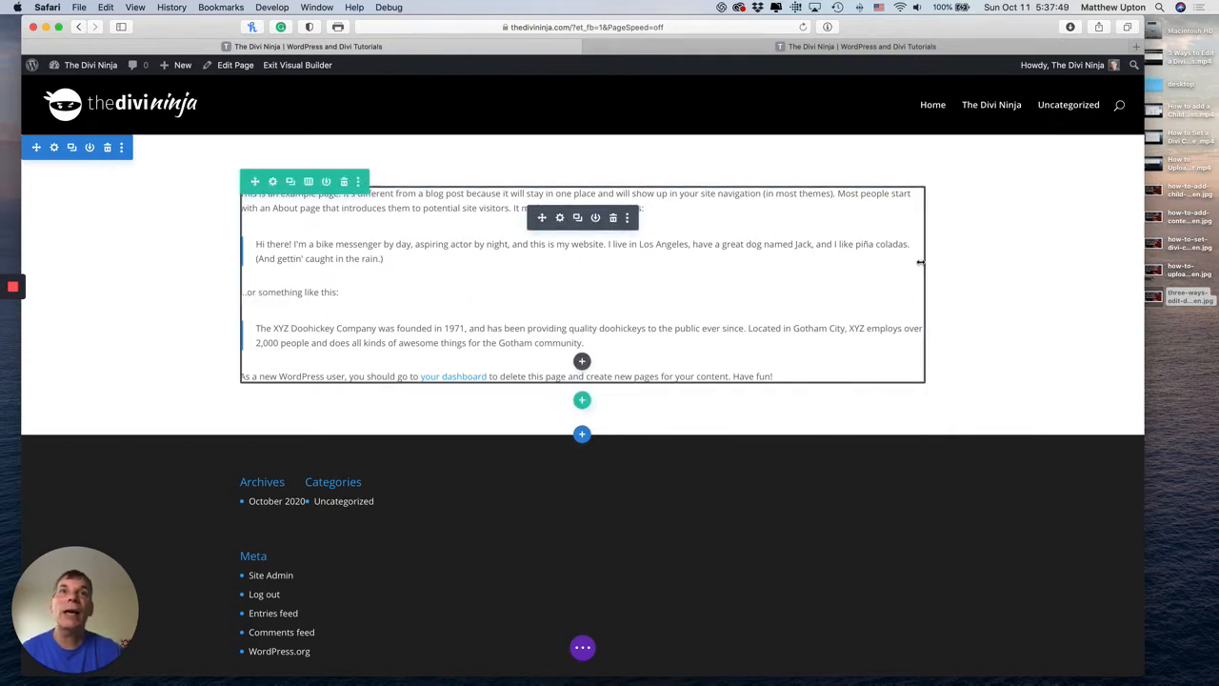
pyautogui.click(309, 183)
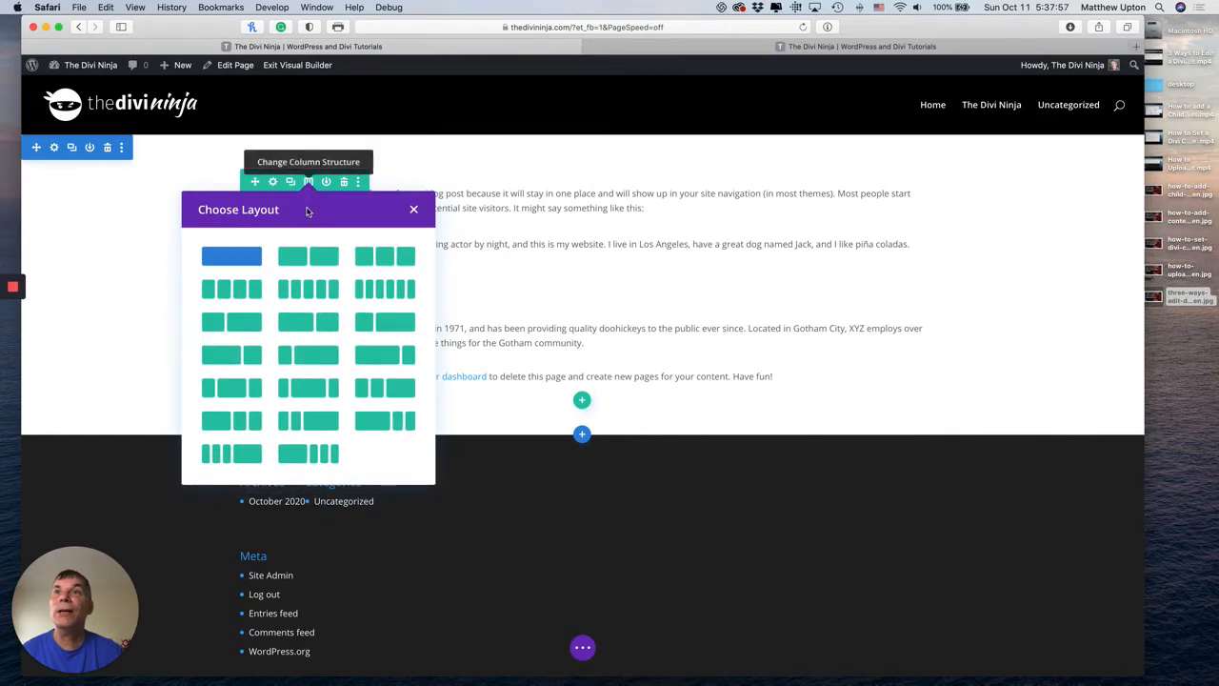
pyautogui.click(308, 258)
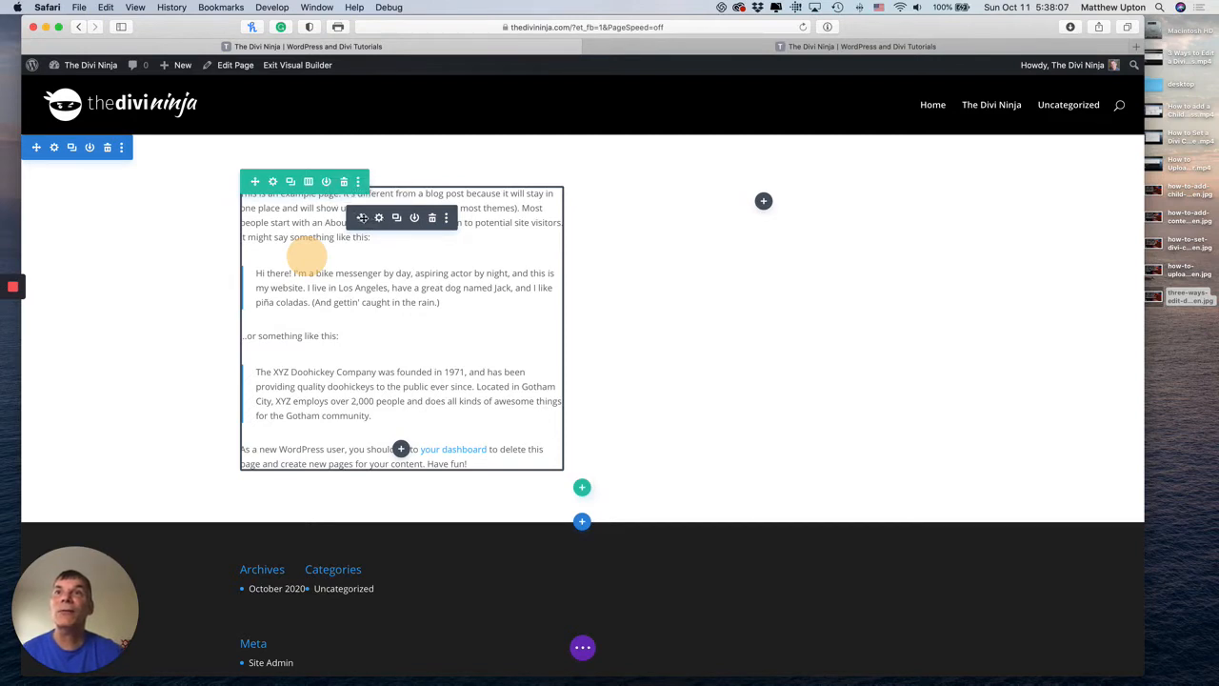
pyautogui.moveTo(361, 217); pyautogui.dragTo(766, 214)
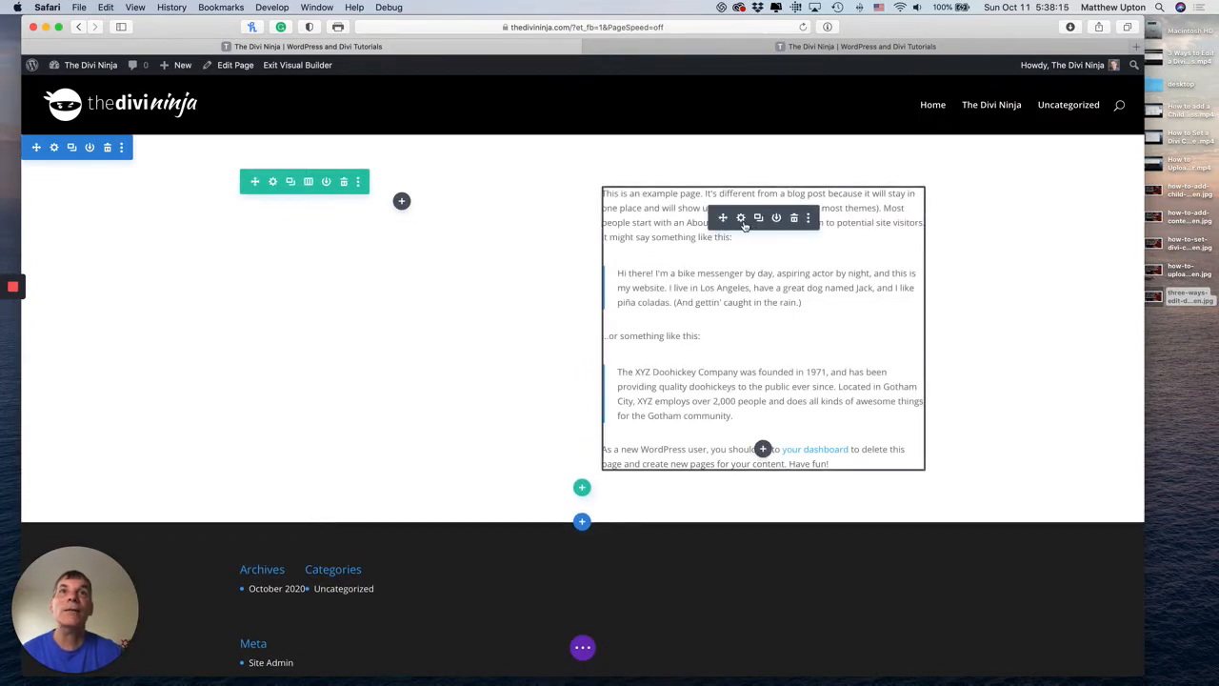
pyautogui.click(742, 218)
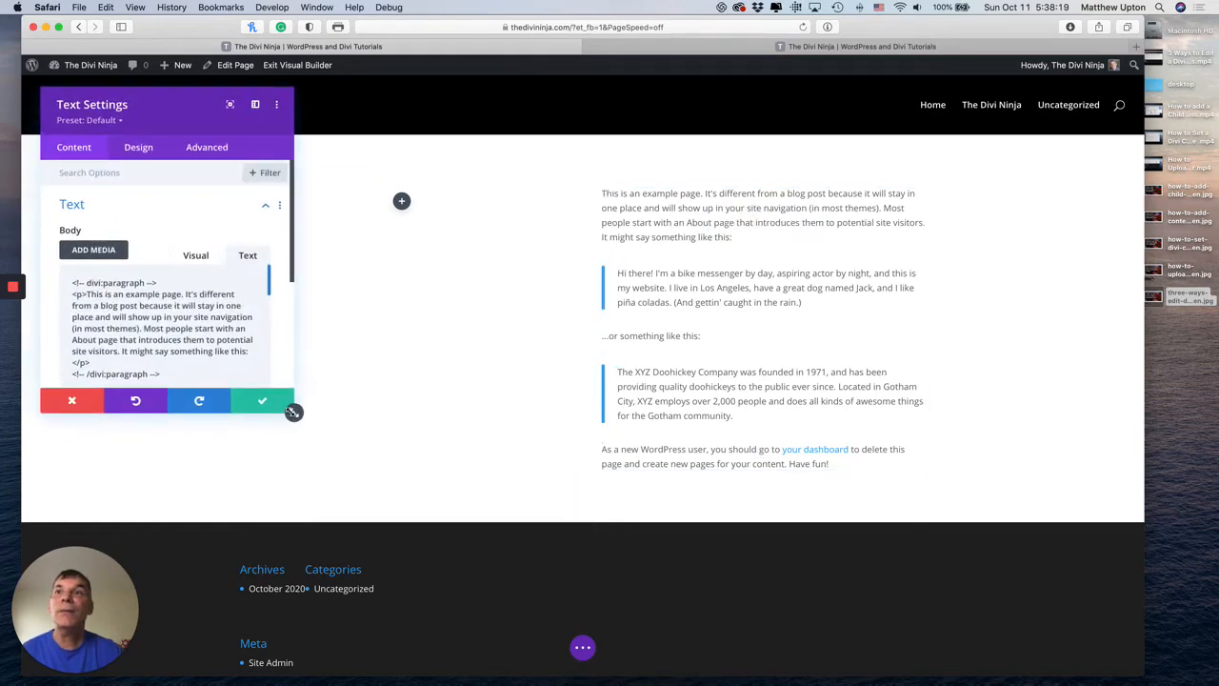
pyautogui.moveTo(291, 414); pyautogui.dragTo(380, 464)
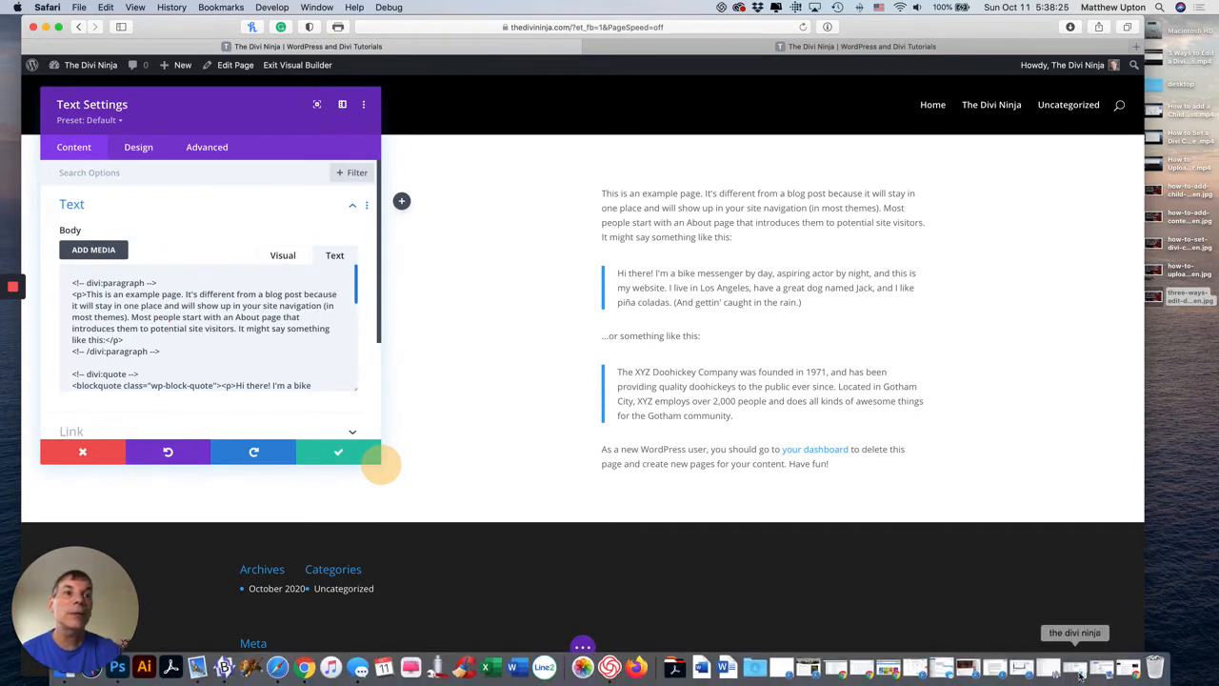
pyautogui.click(1123, 668)
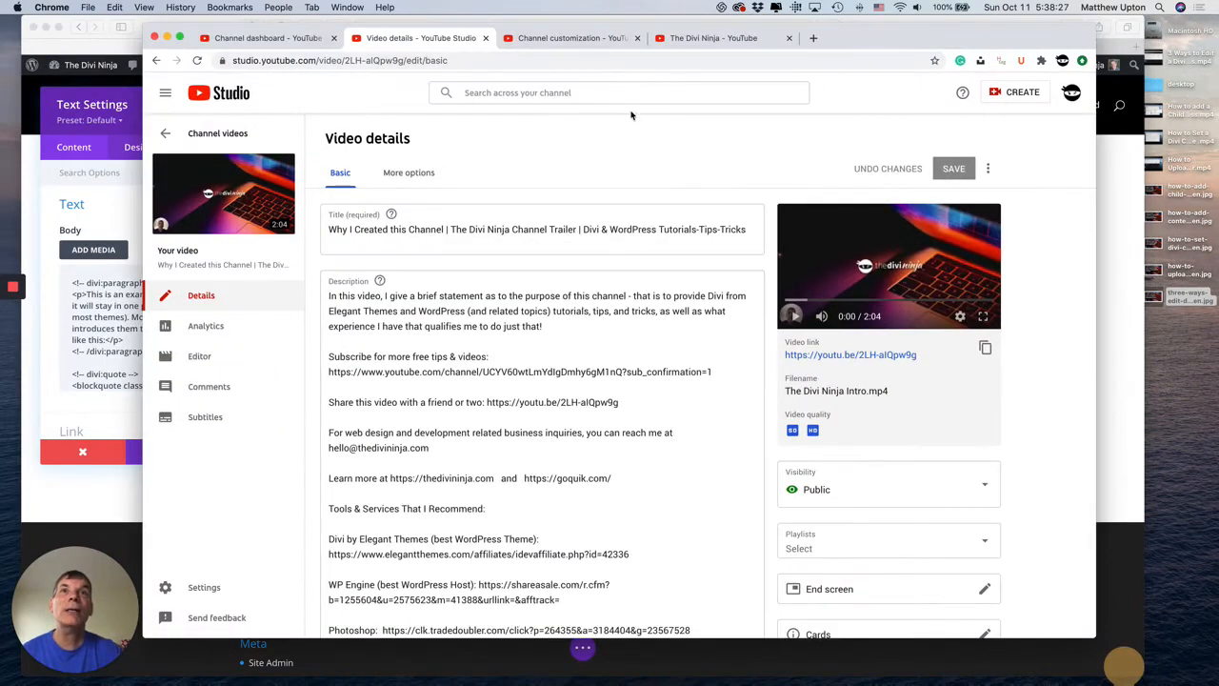
pyautogui.click(568, 38)
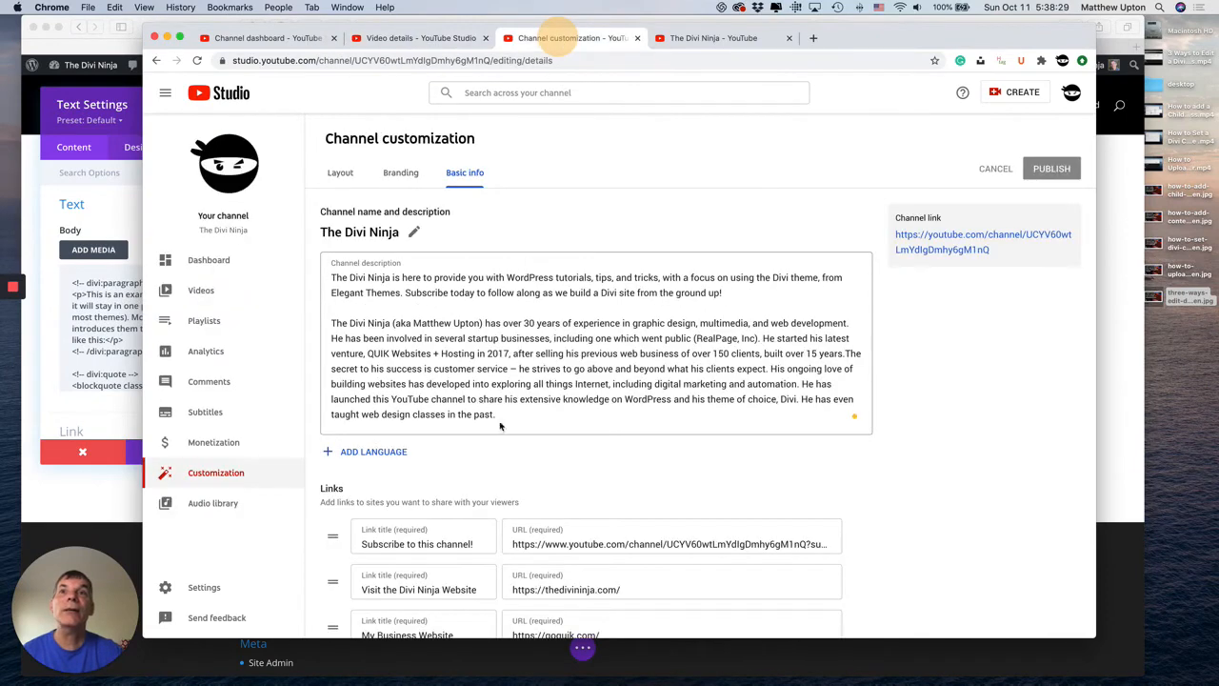
pyautogui.moveTo(497, 416); pyautogui.dragTo(330, 276)
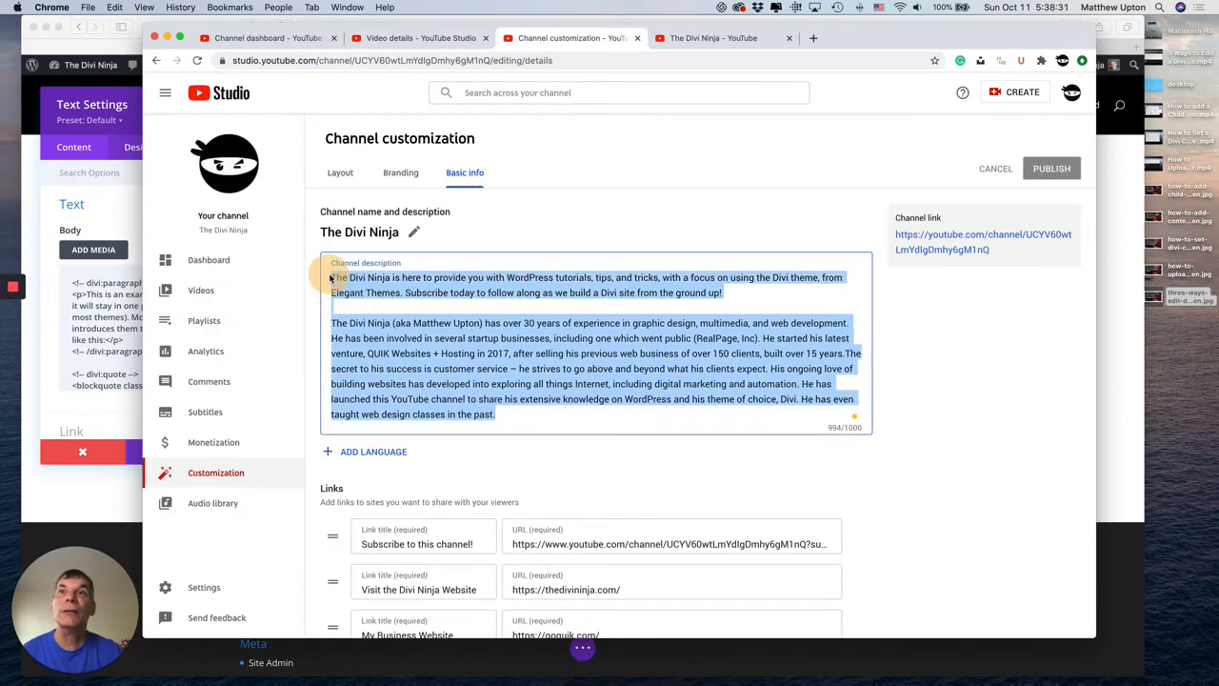
# Back in Safari, replace the text module's entire body text with the copied channel description.
pyautogui.click(143, 297)
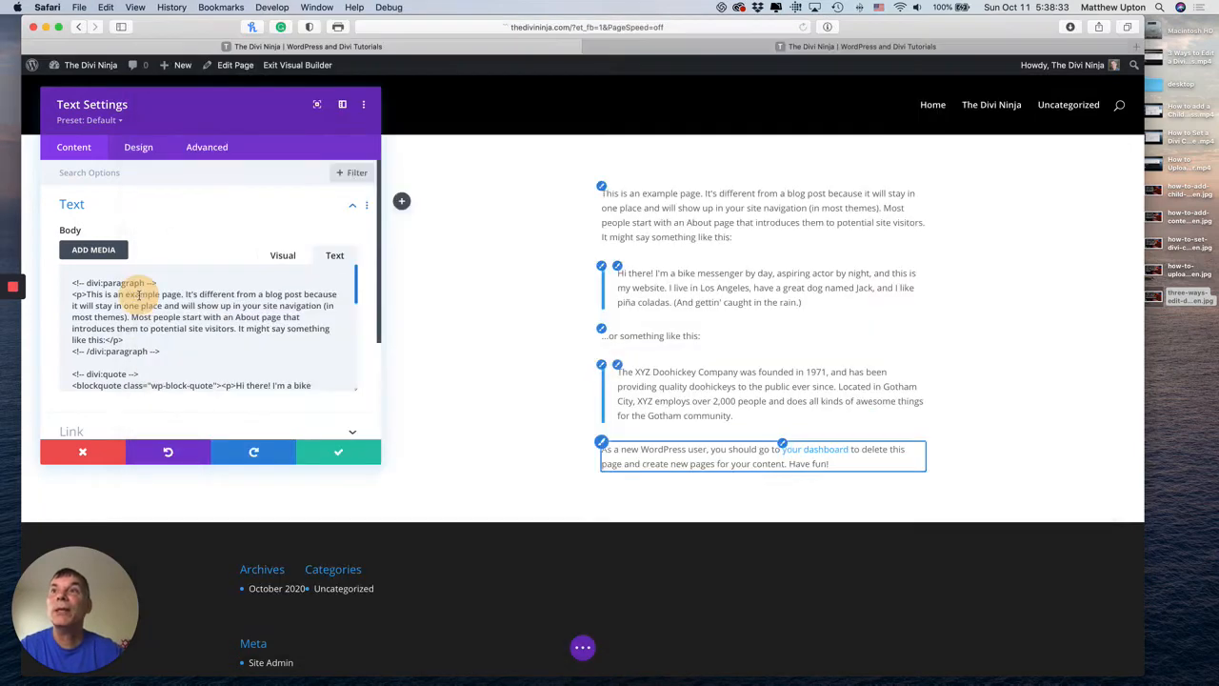
pyautogui.press('super+a')
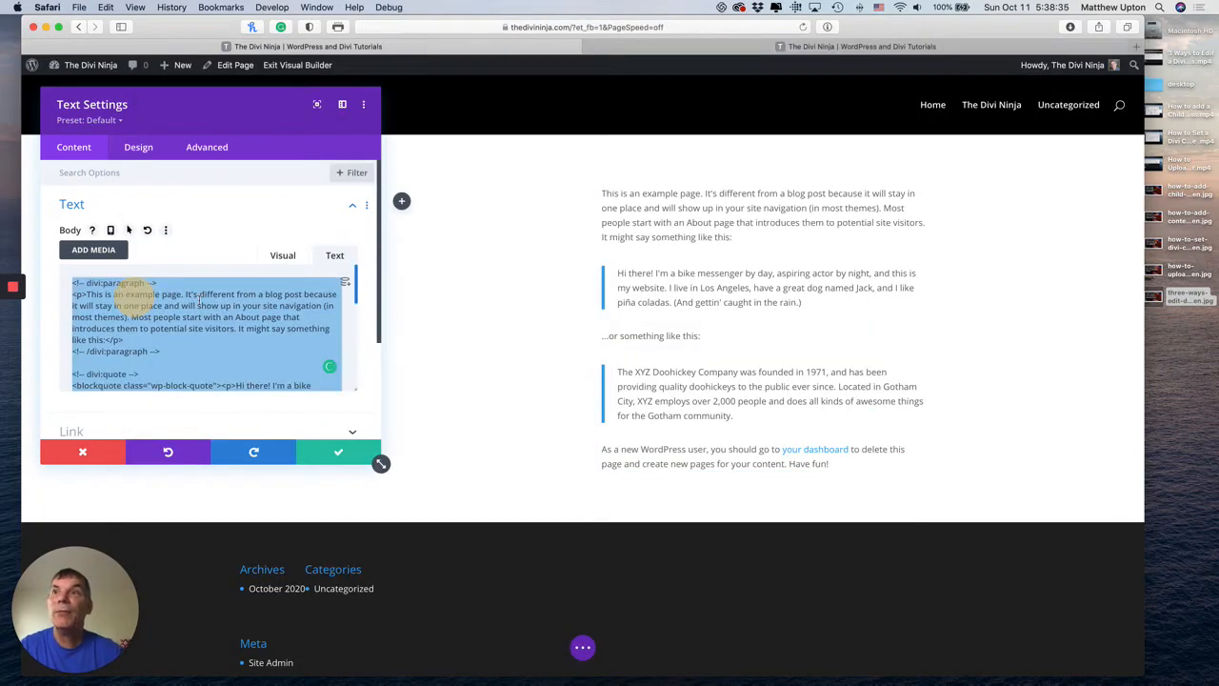
pyautogui.press('super+v')
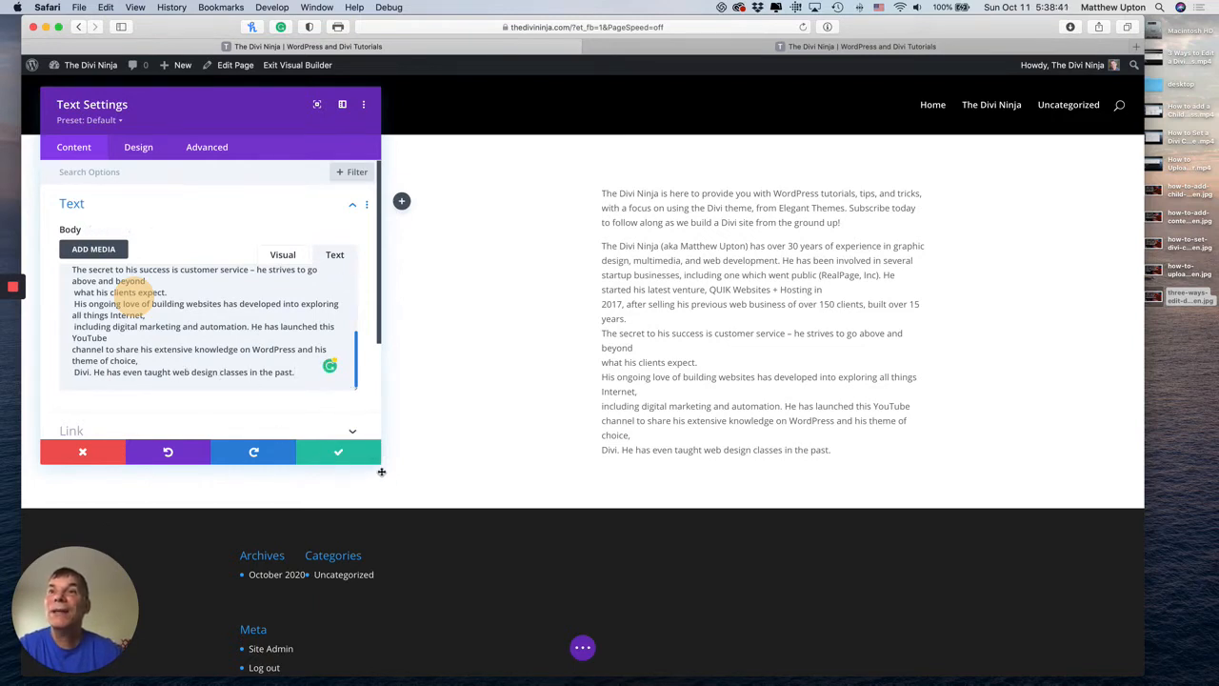
# Widen the text settings window and remove the line breaks before "2017" and "what his clients expect" in the body text.
pyautogui.moveTo(381, 465); pyautogui.dragTo(486, 505)
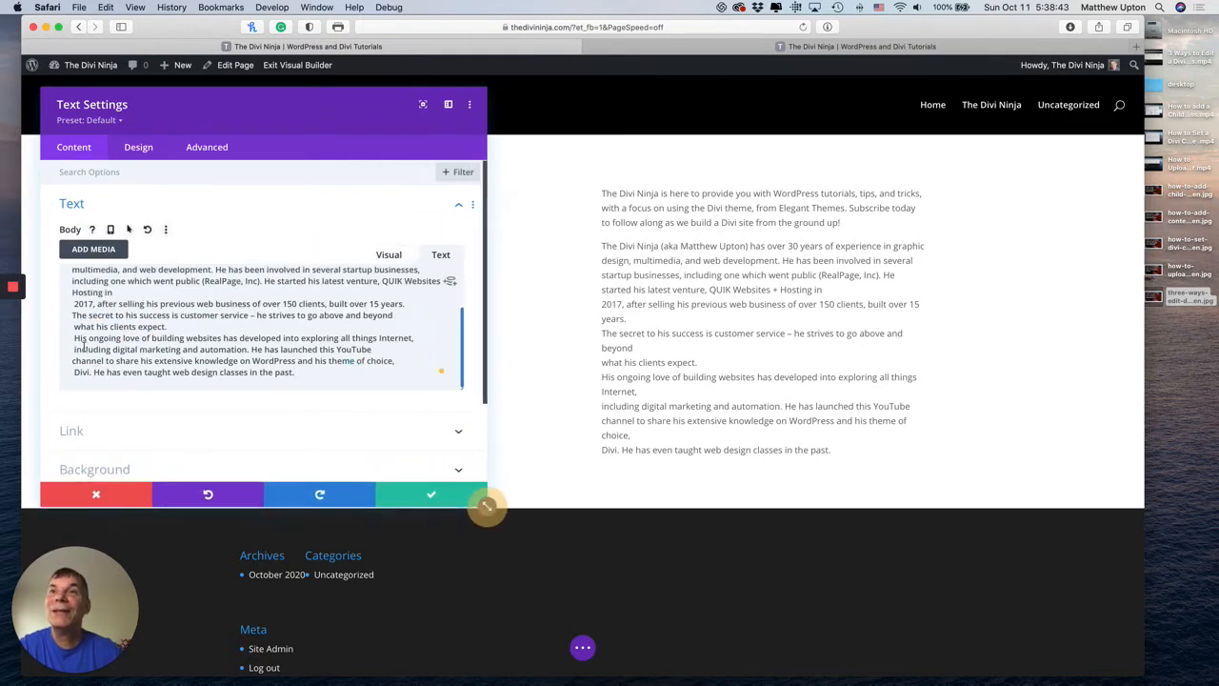
pyautogui.scroll(5, 74, 322)
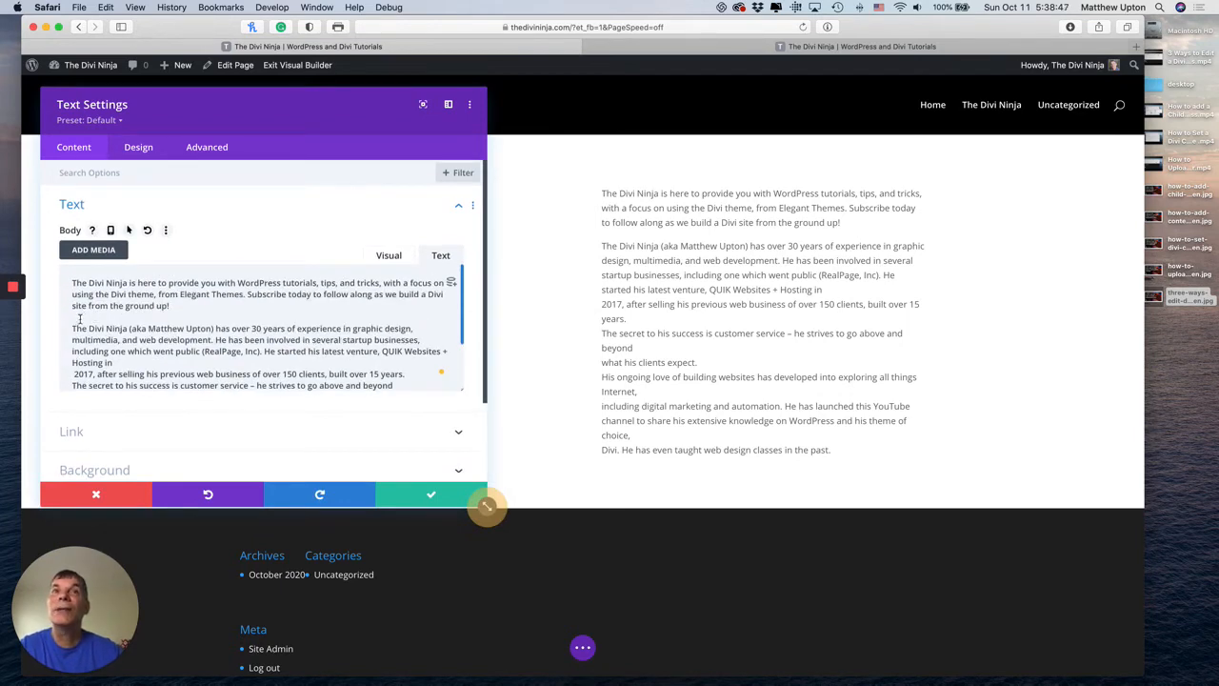
pyautogui.click(71, 375)
pyautogui.press('BackSpace')
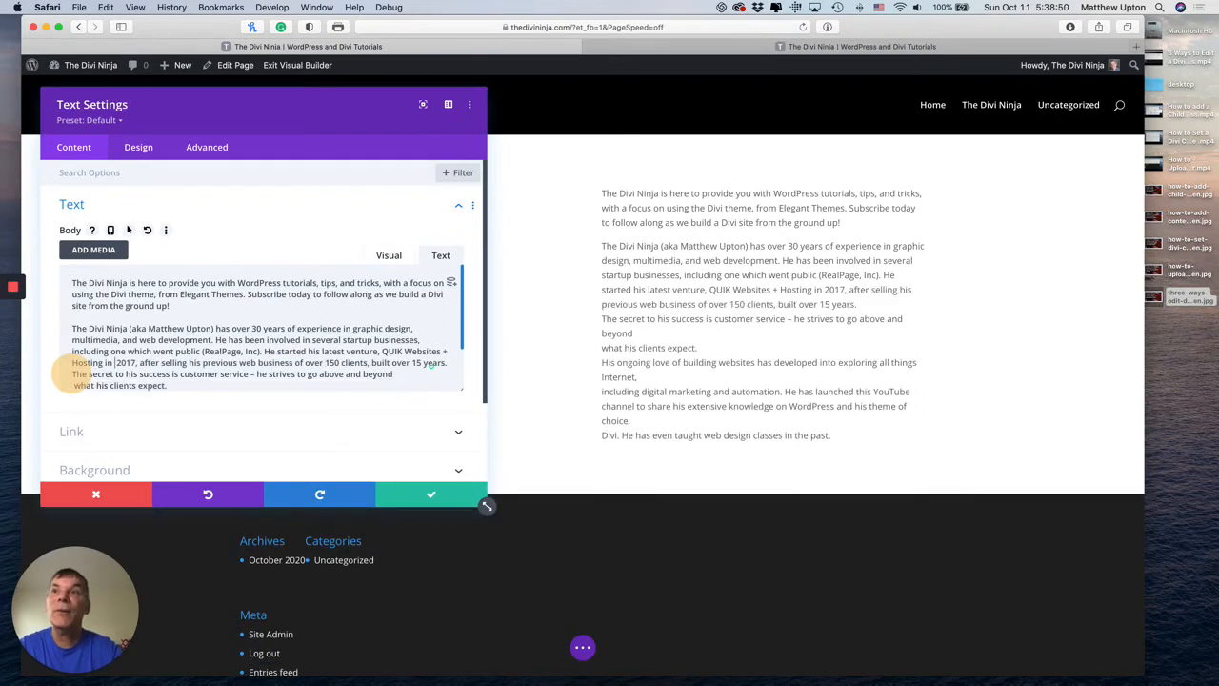
pyautogui.click(75, 385)
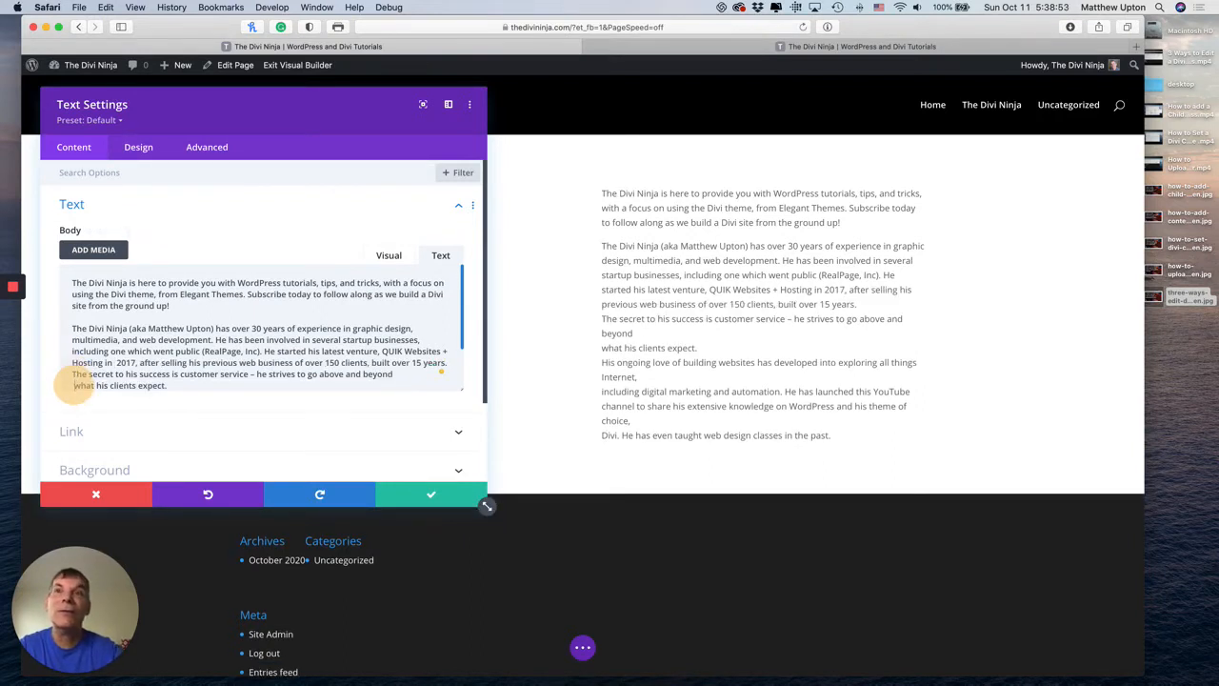
pyautogui.press('BackSpace')
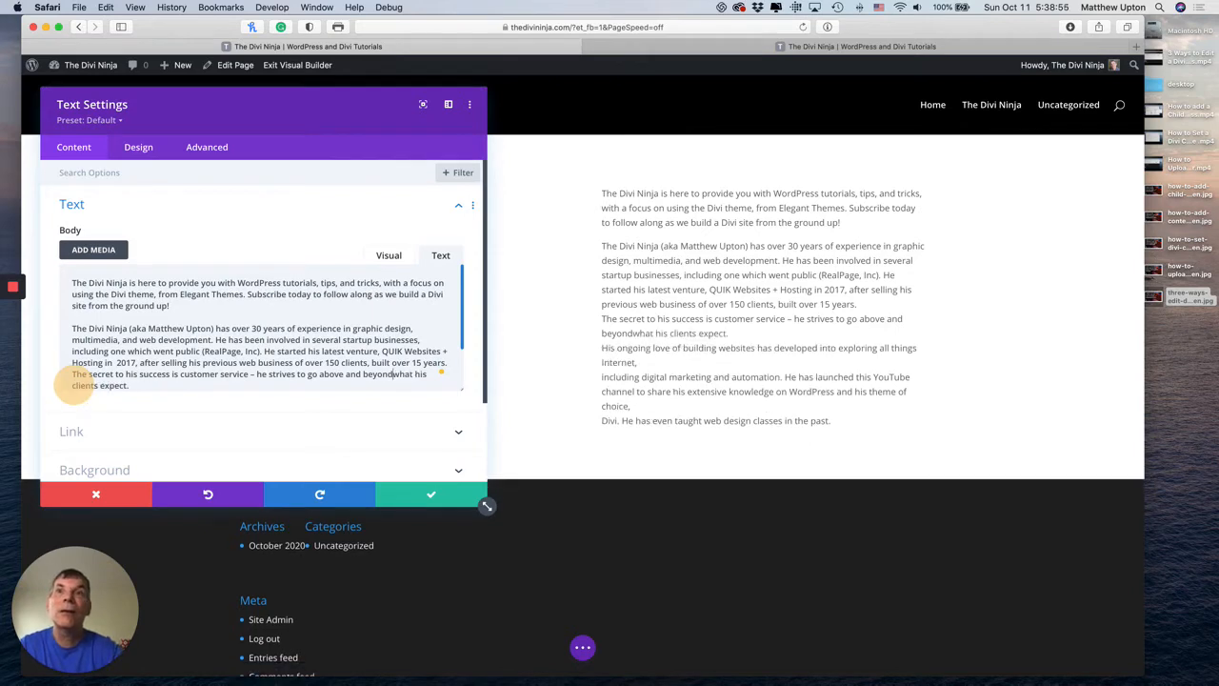
# Remove the line breaks before "His ongoing love" and "including digital marketing" in the body text.
pyautogui.scroll(-3, 133, 360)
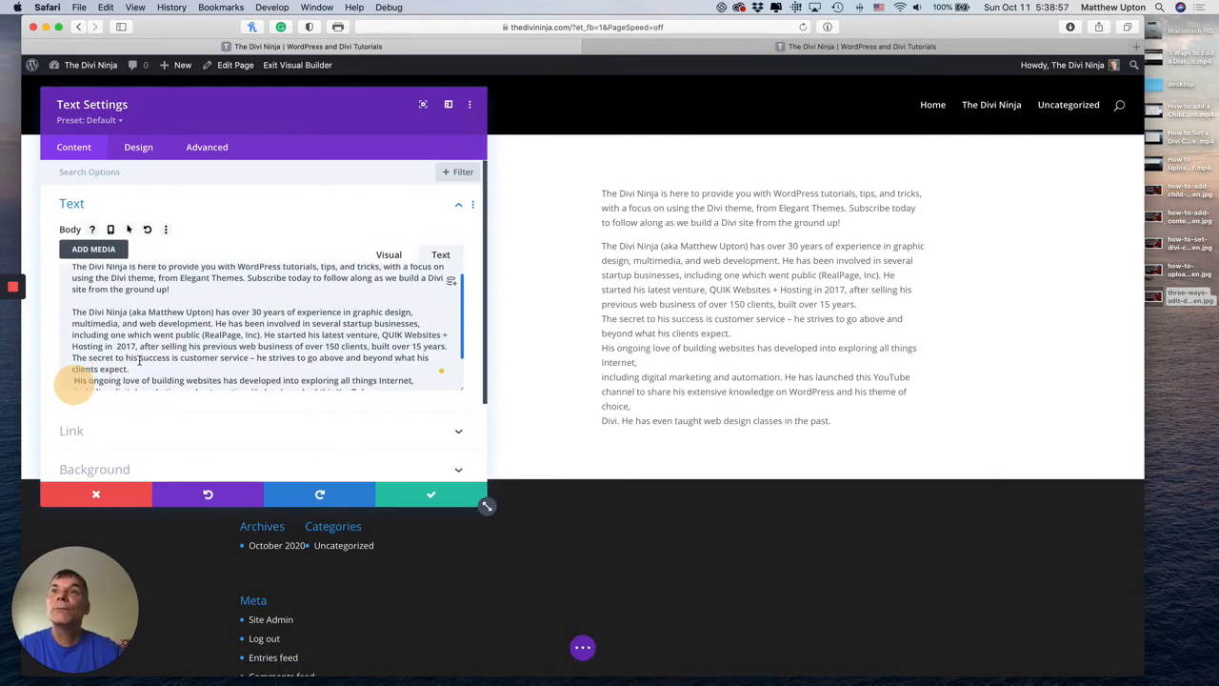
pyautogui.click(74, 338)
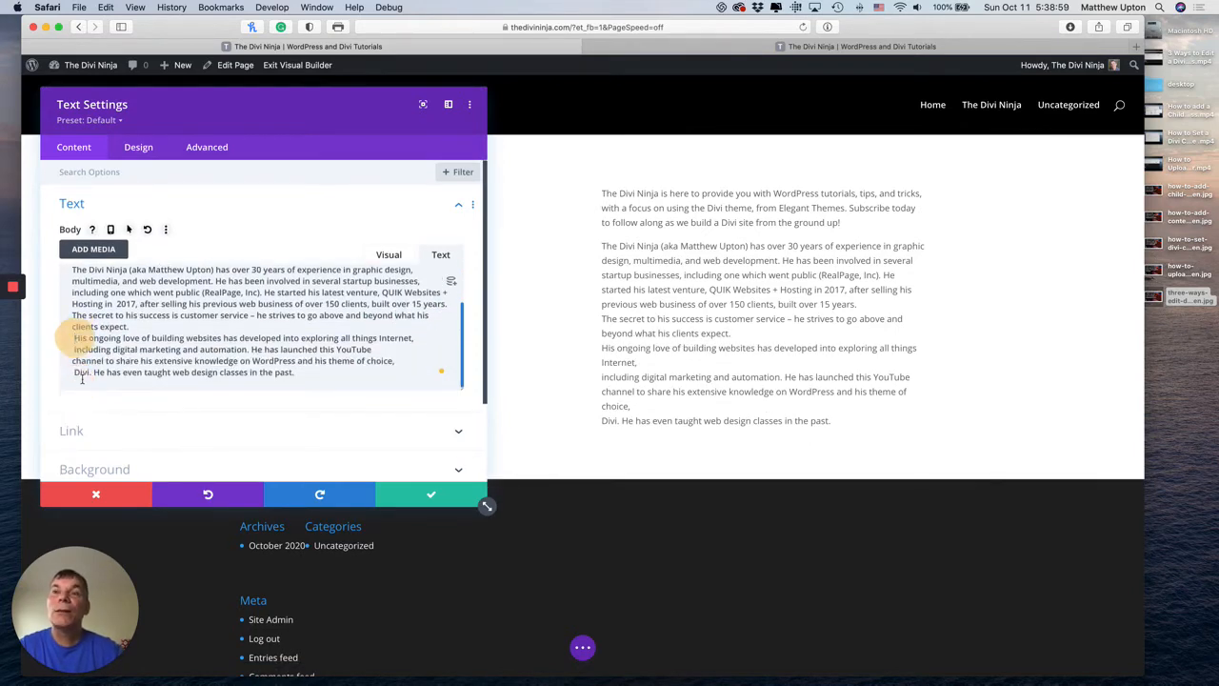
pyautogui.press('BackSpace')
pyautogui.press('BackSpace')
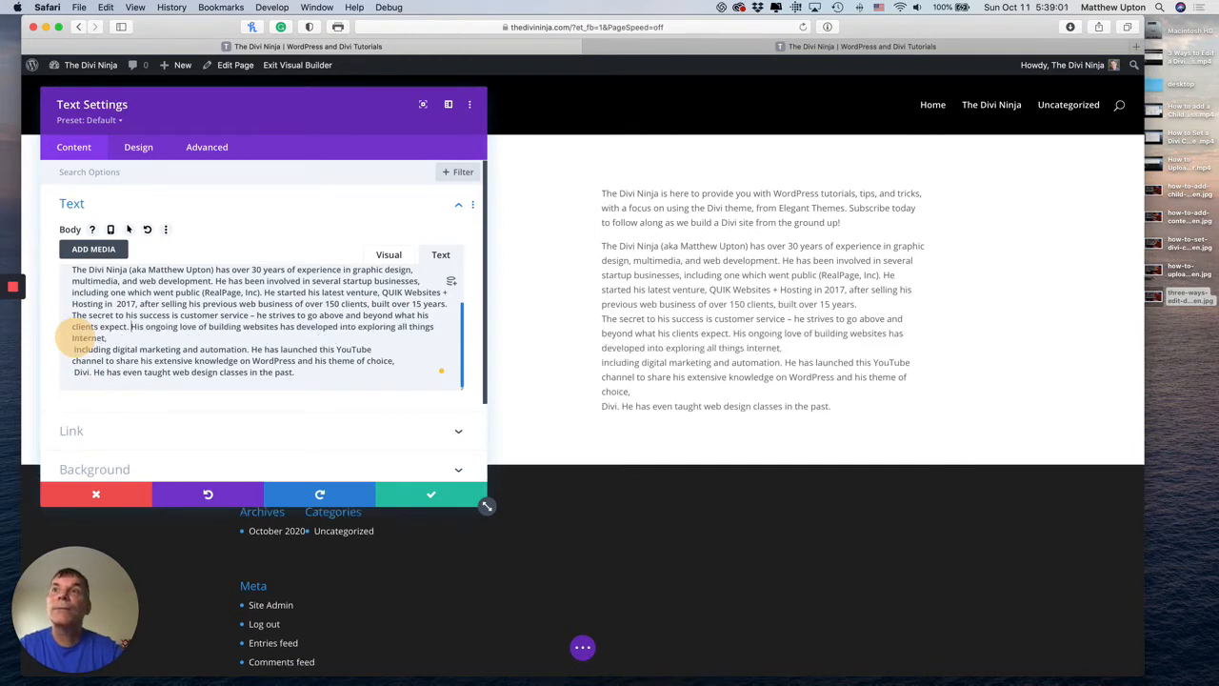
pyautogui.click(72, 353)
pyautogui.press('BackSpace')
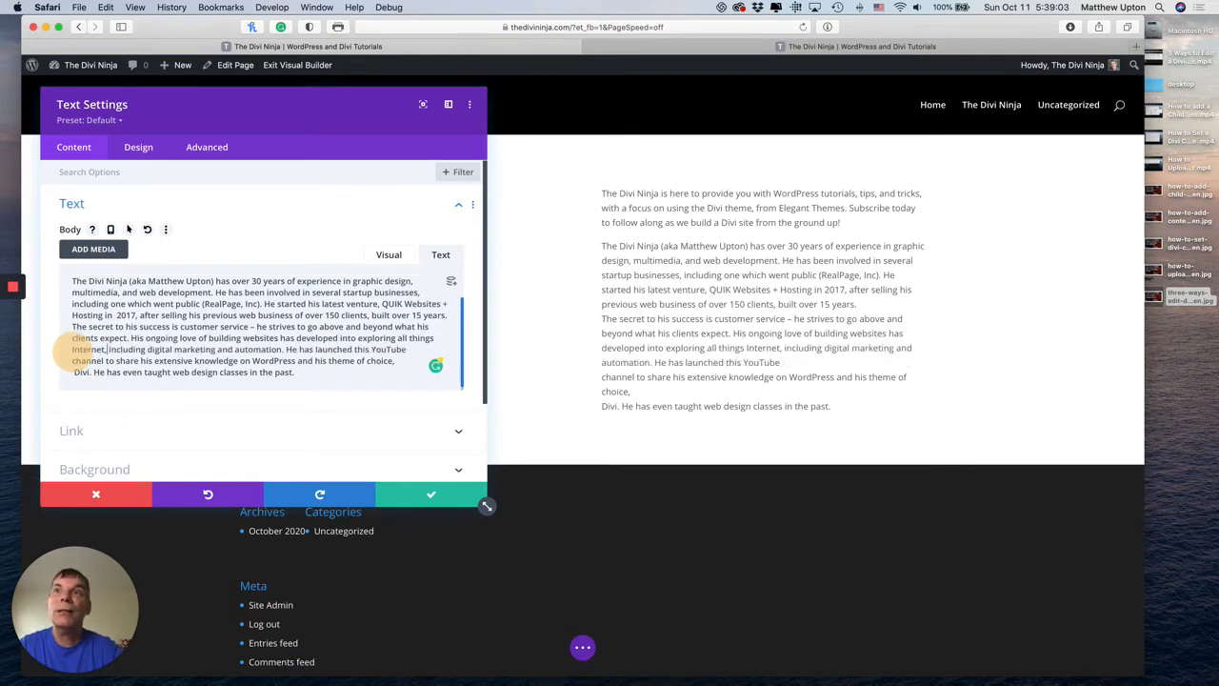
# Remove the line breaks before "Divi. He has even" and "channel to share", and change "knowledge on WordPress" to "knowledge of WordPress".
pyautogui.click(73, 374)
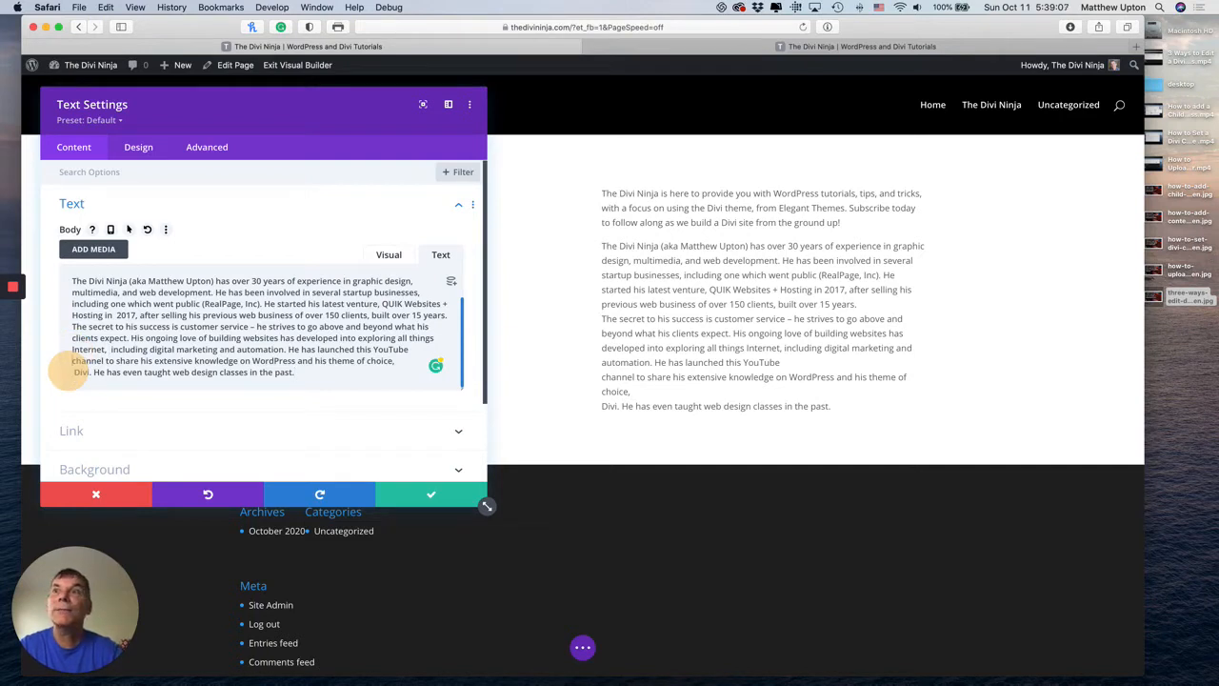
pyautogui.press('BackSpace')
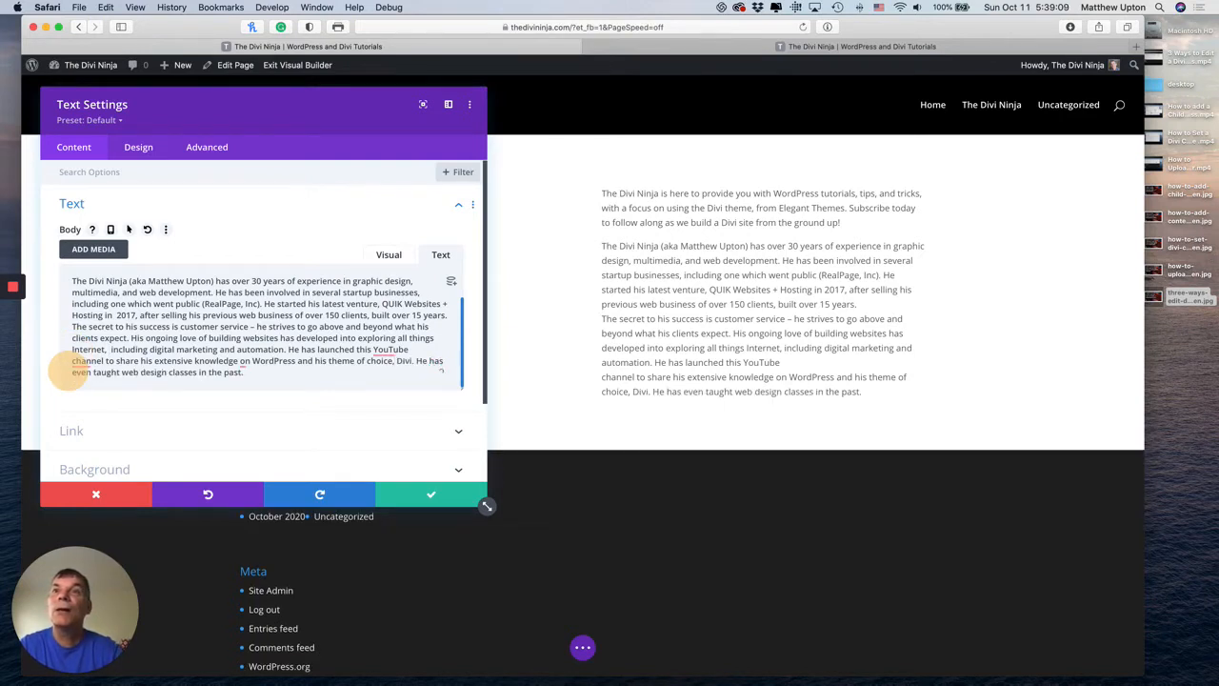
pyautogui.click(70, 361)
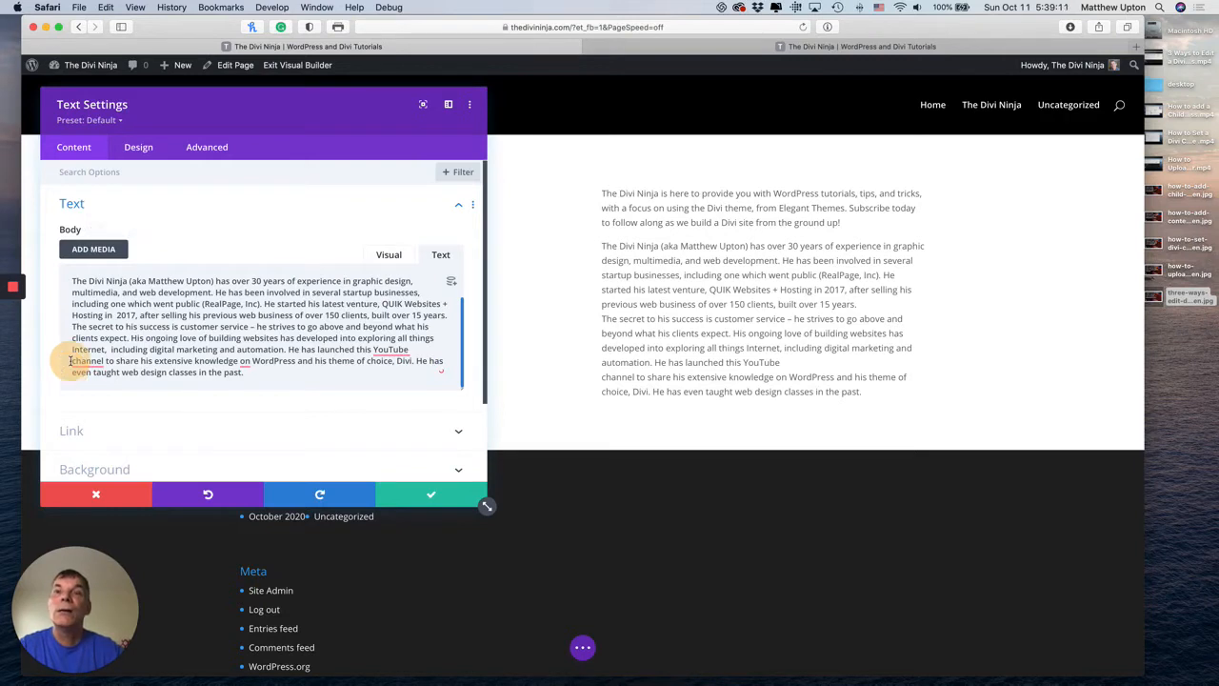
pyautogui.press('BackSpace')
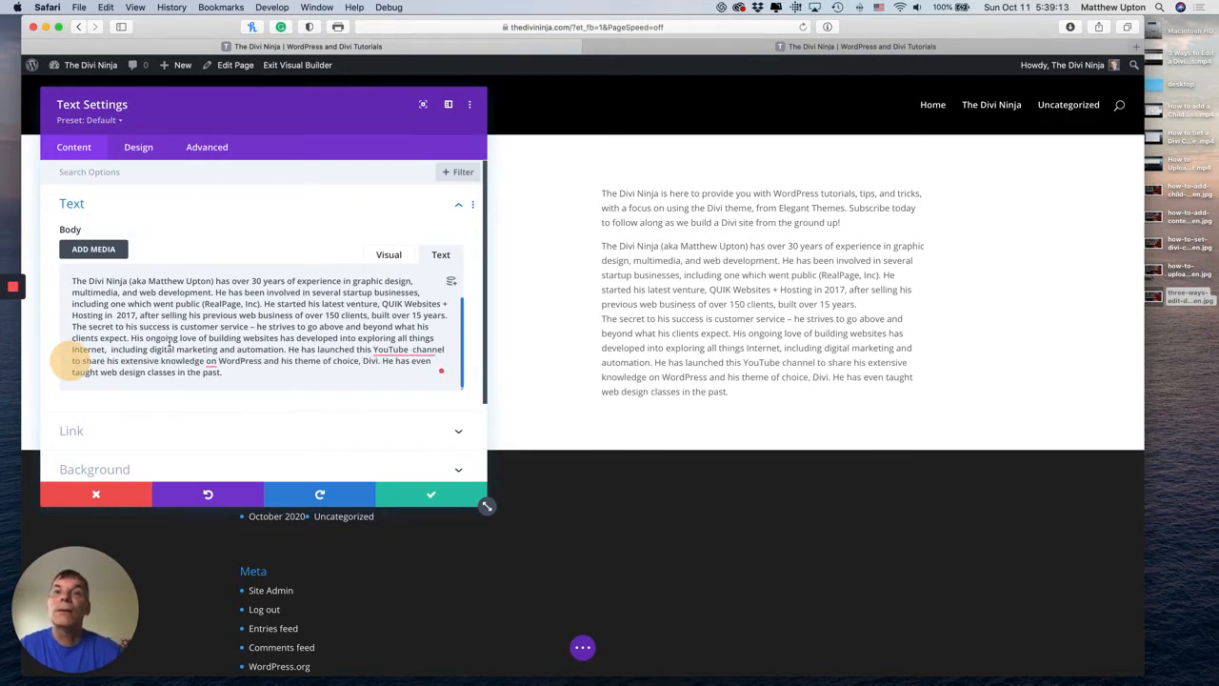
pyautogui.moveTo(210, 365)
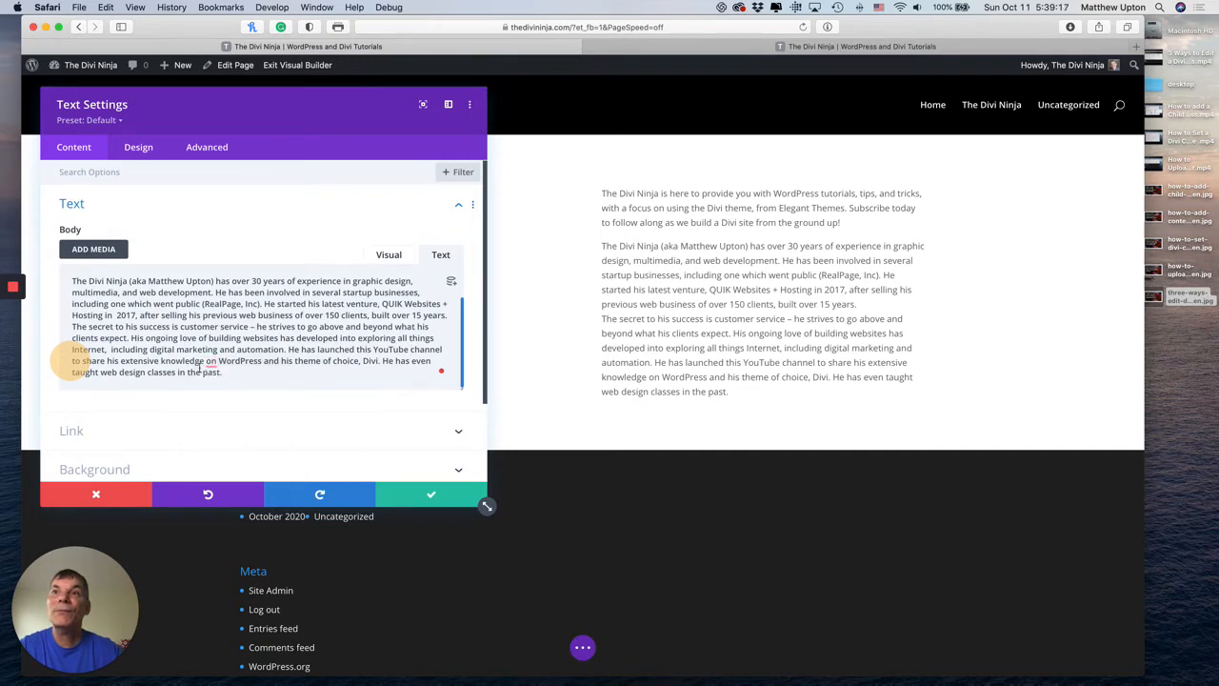
pyautogui.scroll(2, 185, 358)
pyautogui.scroll(-2, 186, 358)
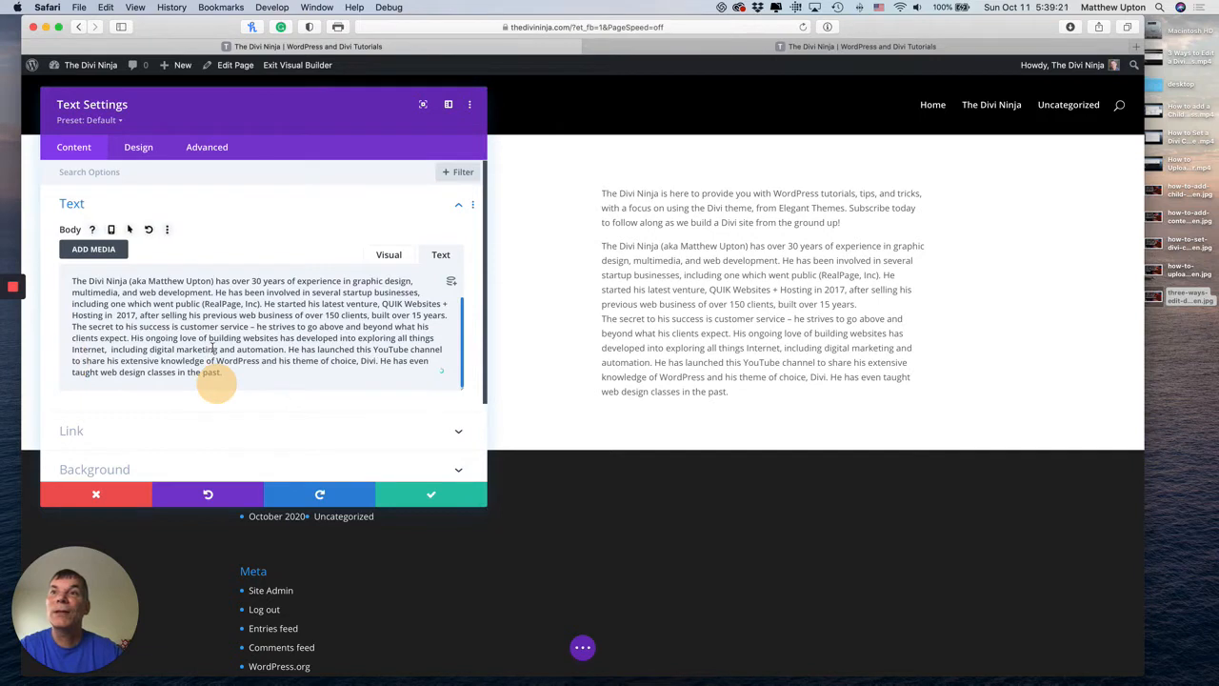
# Remove the line break before "The secret to his success" and save the text module's settings.
pyautogui.scroll(2, 212, 352)
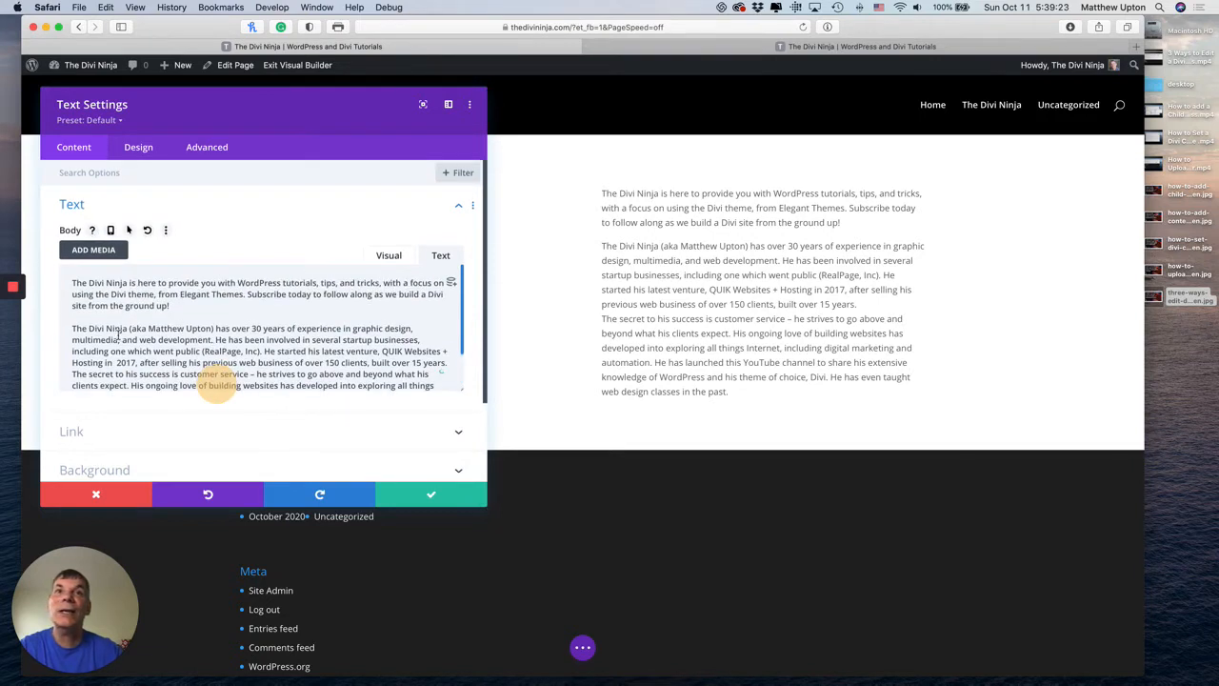
pyautogui.click(70, 372)
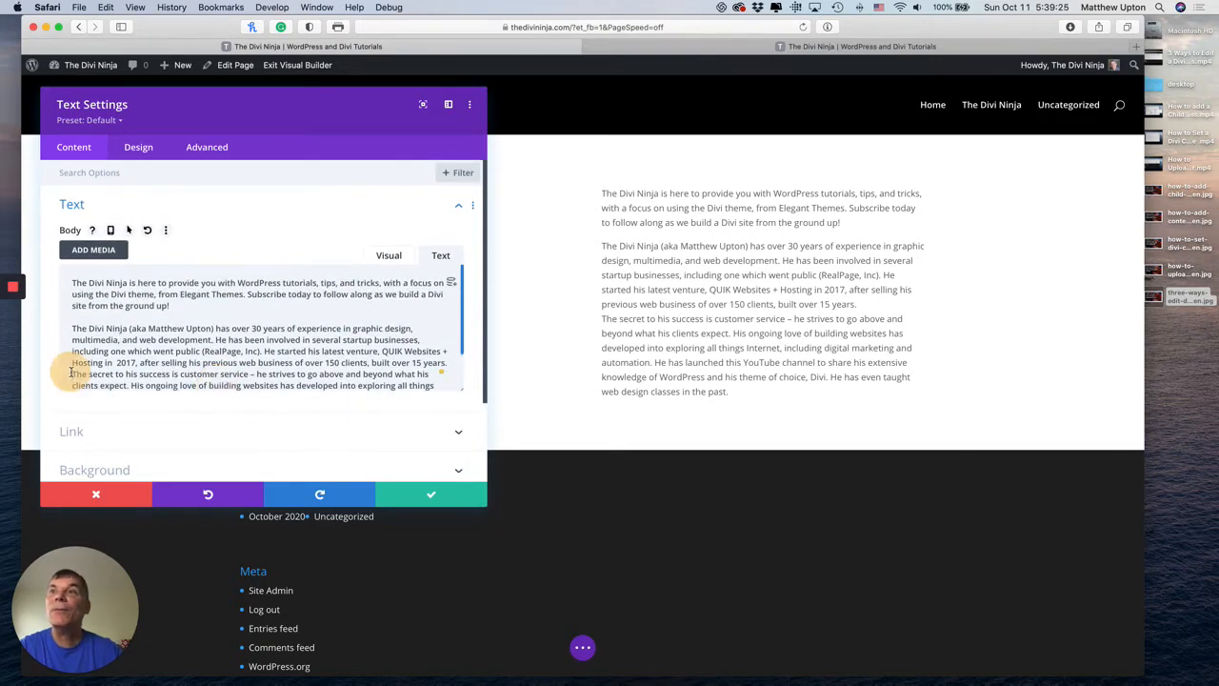
pyautogui.press('BackSpace')
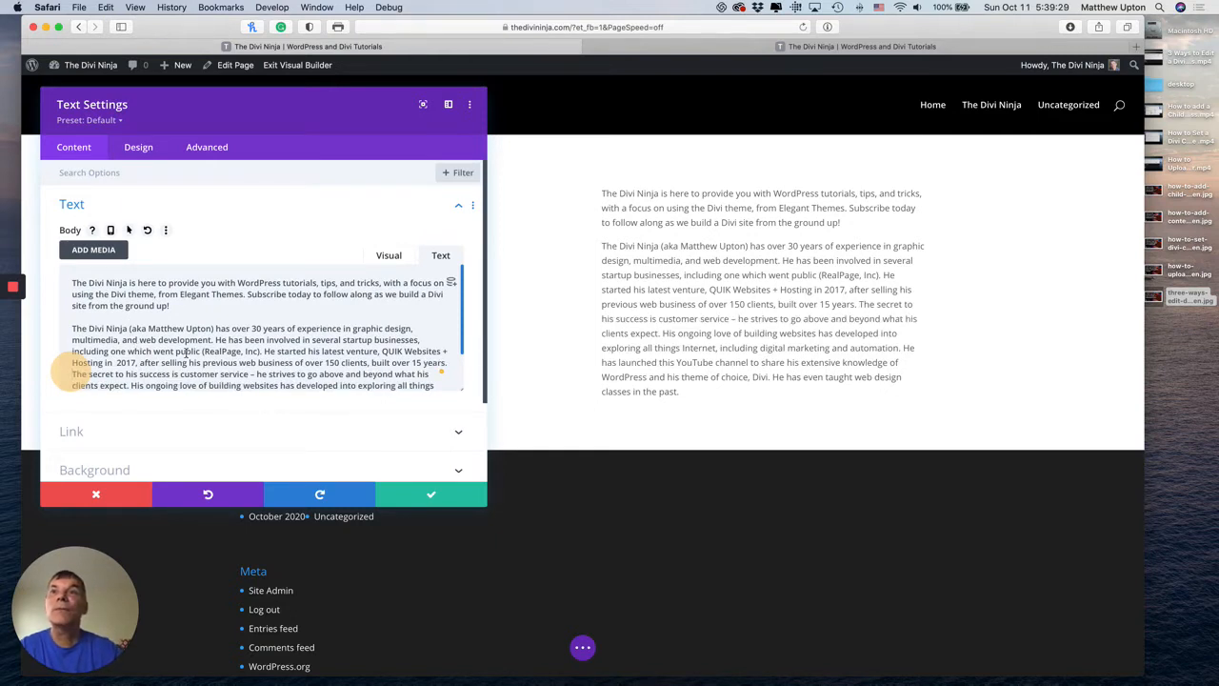
pyautogui.click(416, 498)
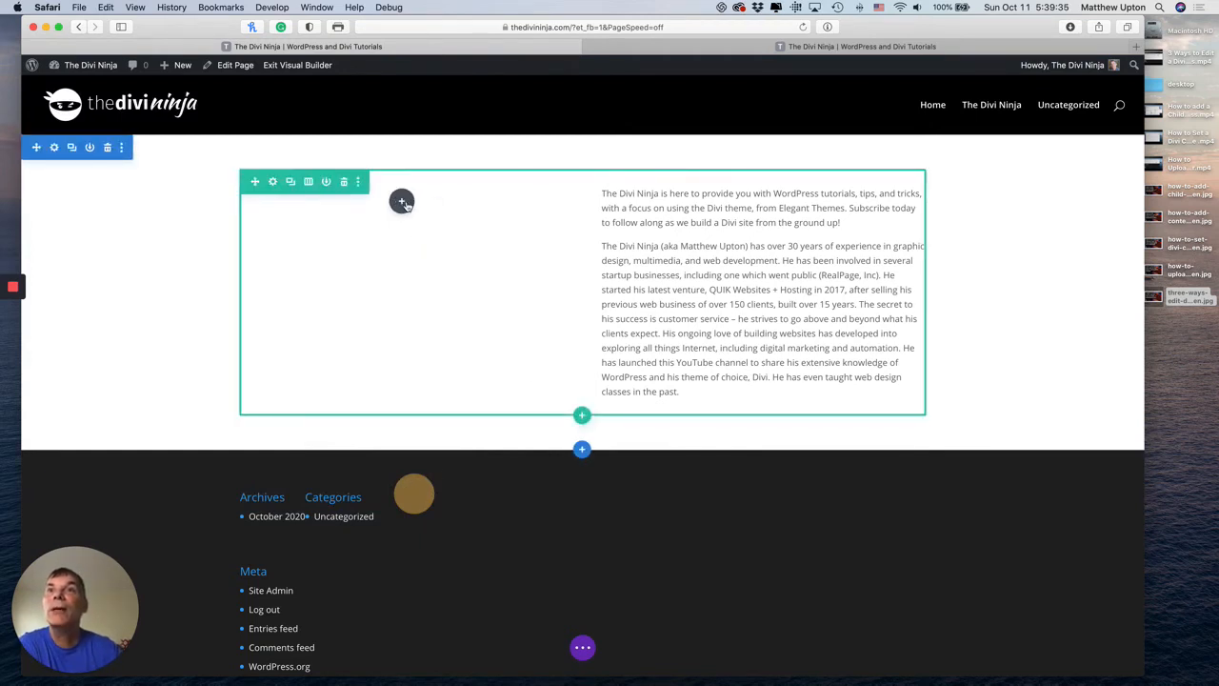
# Insert a Video module in the row's empty column and move its settings window off the video preview.
pyautogui.click(402, 202)
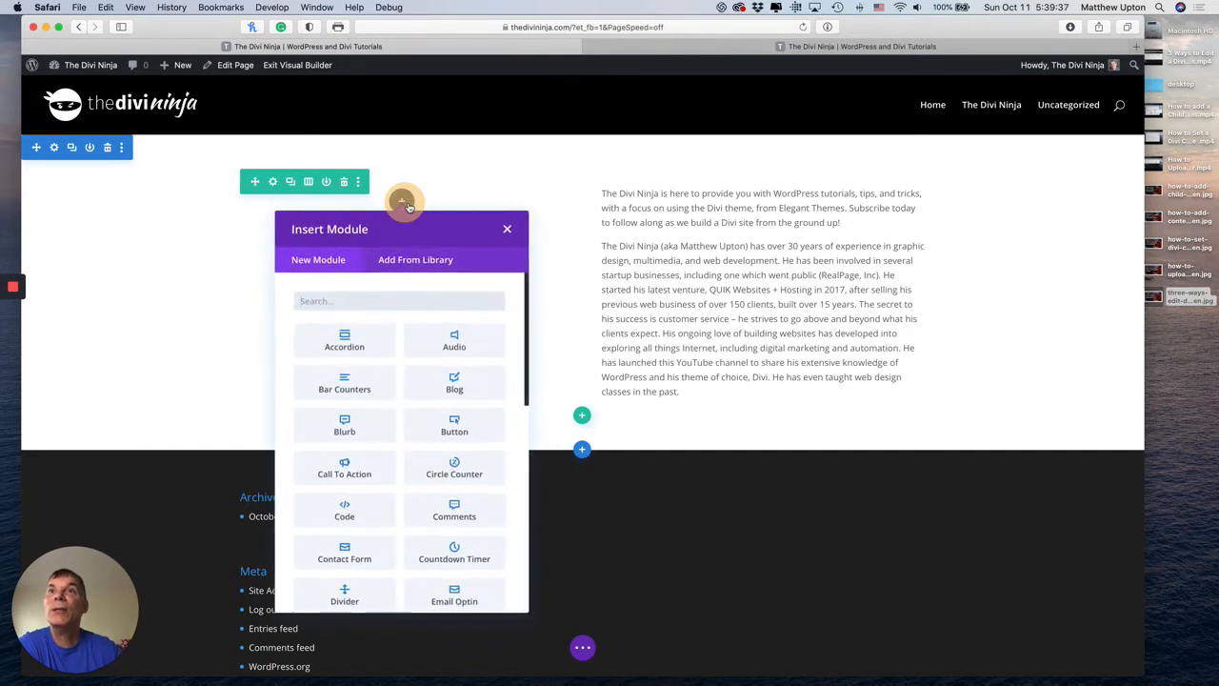
pyautogui.scroll(-5, 426, 356)
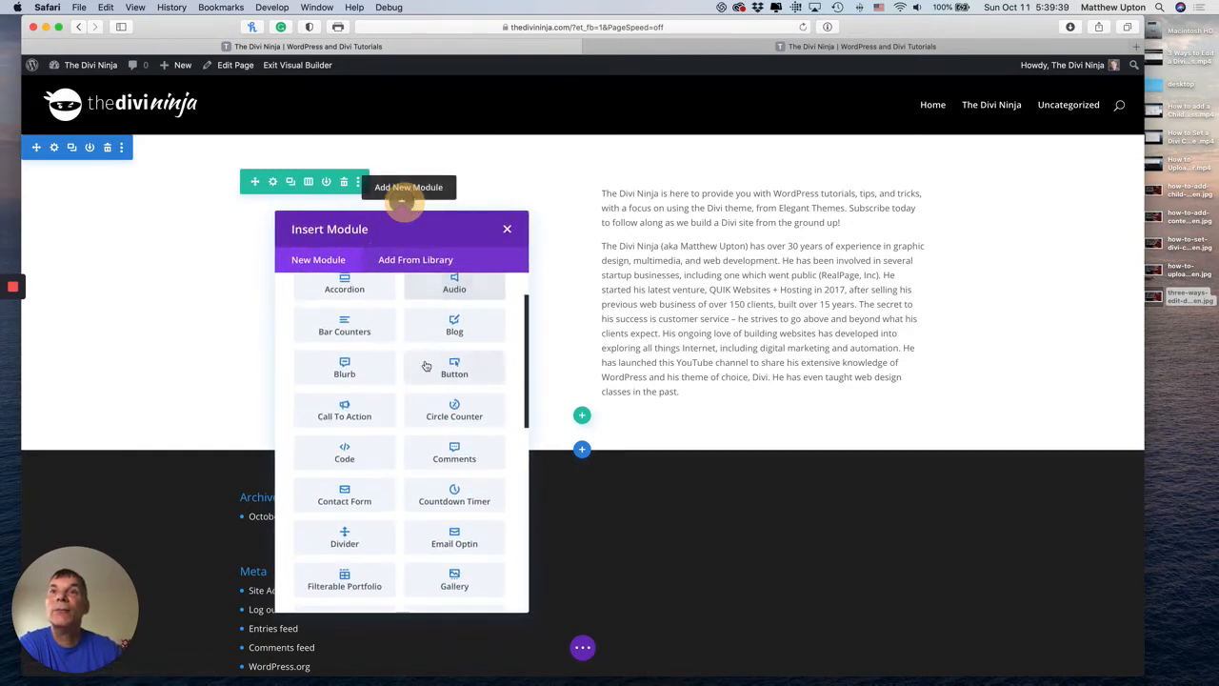
pyautogui.scroll(-5, 426, 366)
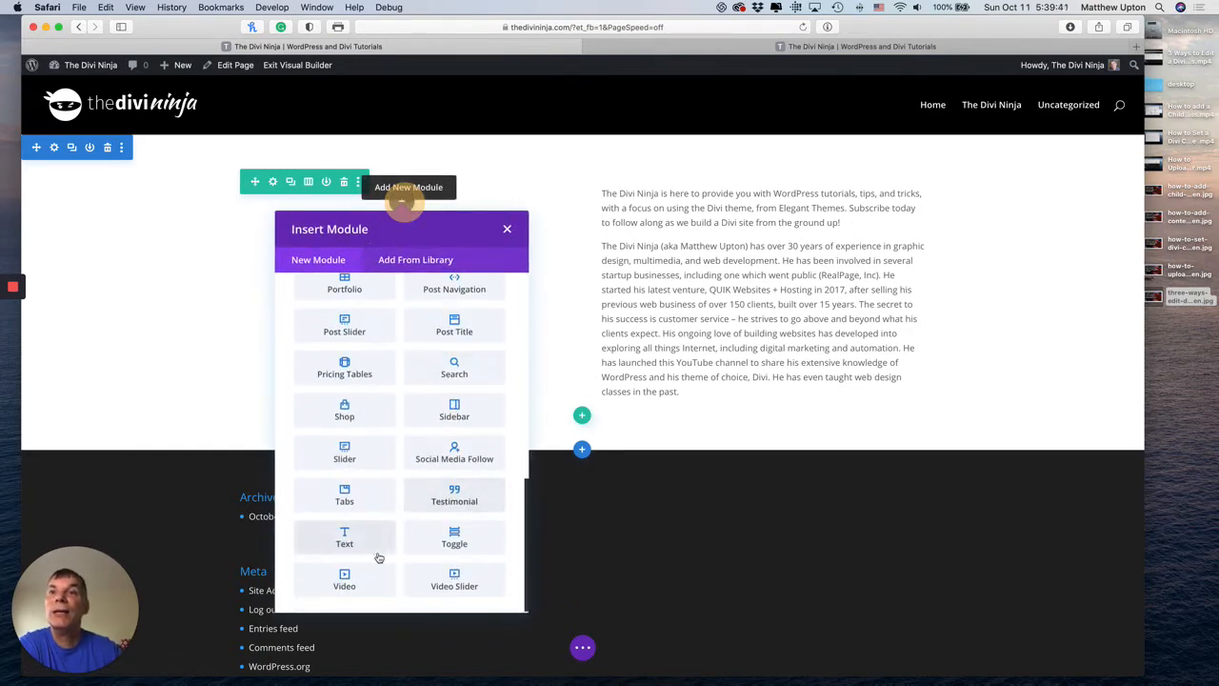
pyautogui.click(345, 581)
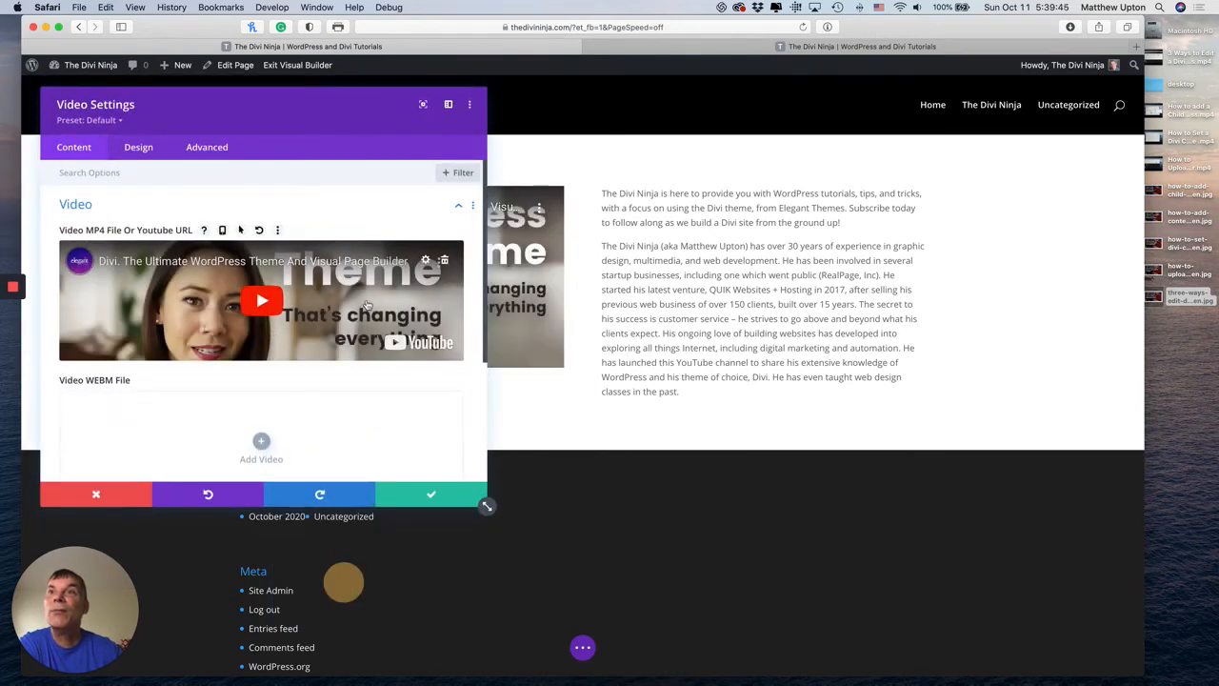
pyautogui.moveTo(300, 119); pyautogui.dragTo(898, 127)
# Open the module's MP4/YouTube video source for replacement and choose to insert it from a URL.
pyautogui.moveTo(1027, 274)
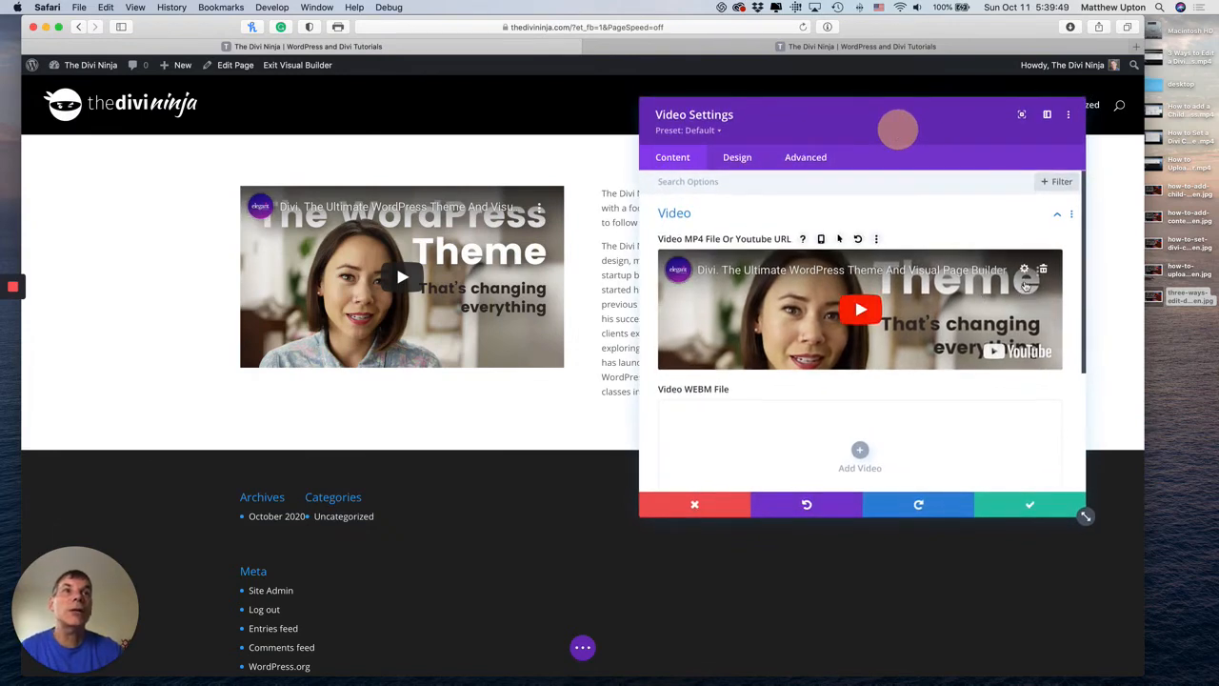
pyautogui.click(1026, 272)
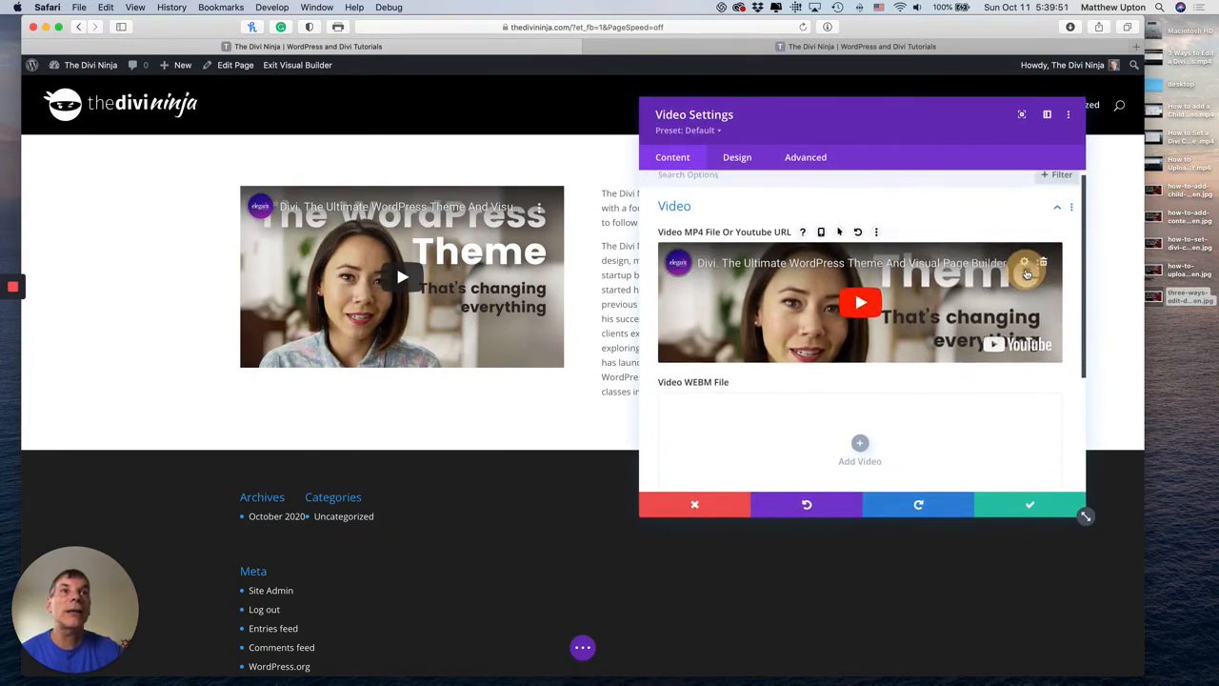
pyautogui.click(1027, 264)
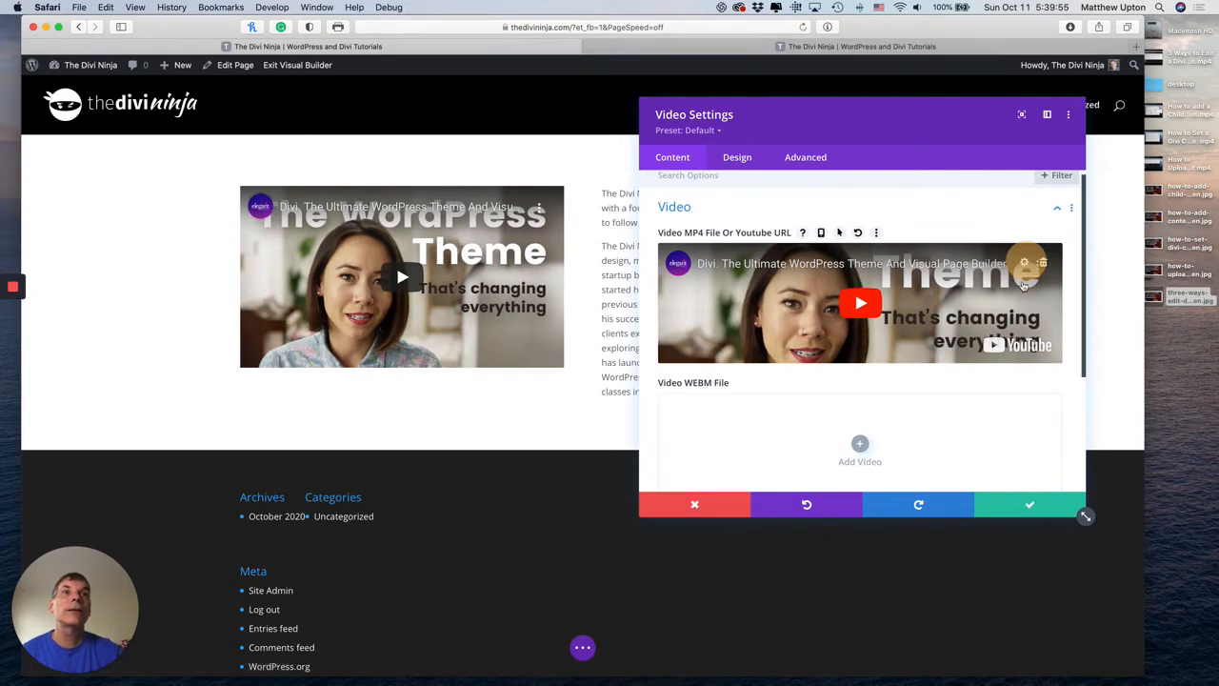
pyautogui.click(1026, 264)
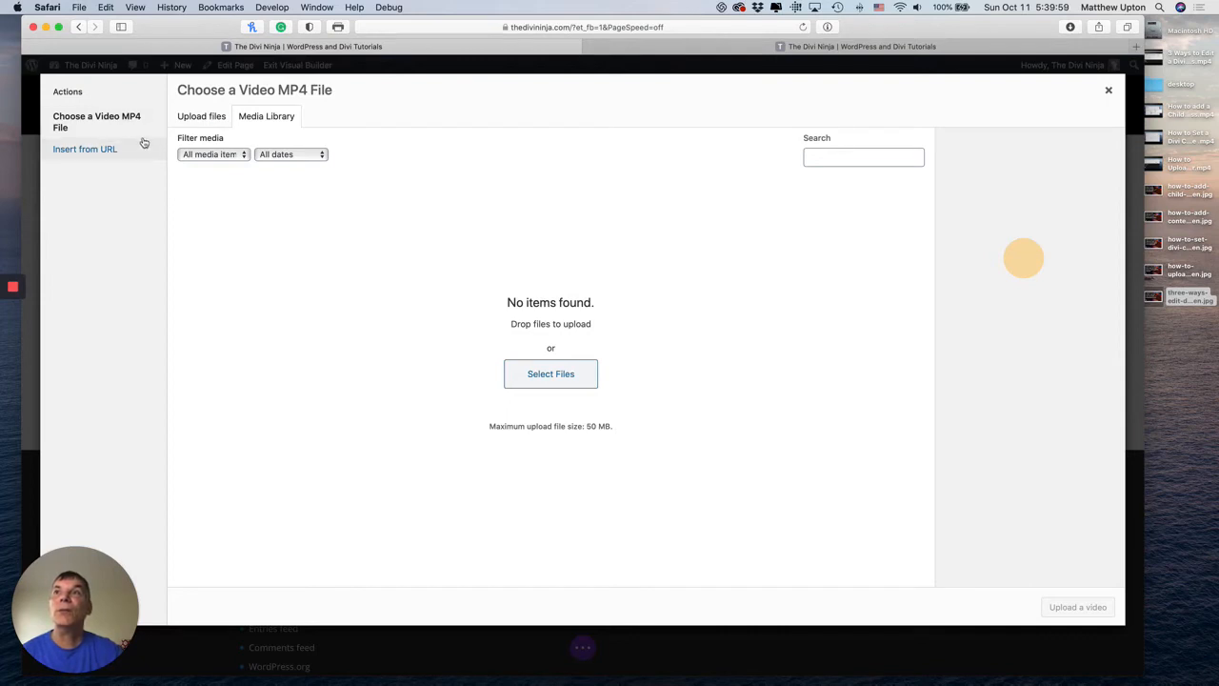
pyautogui.click(95, 150)
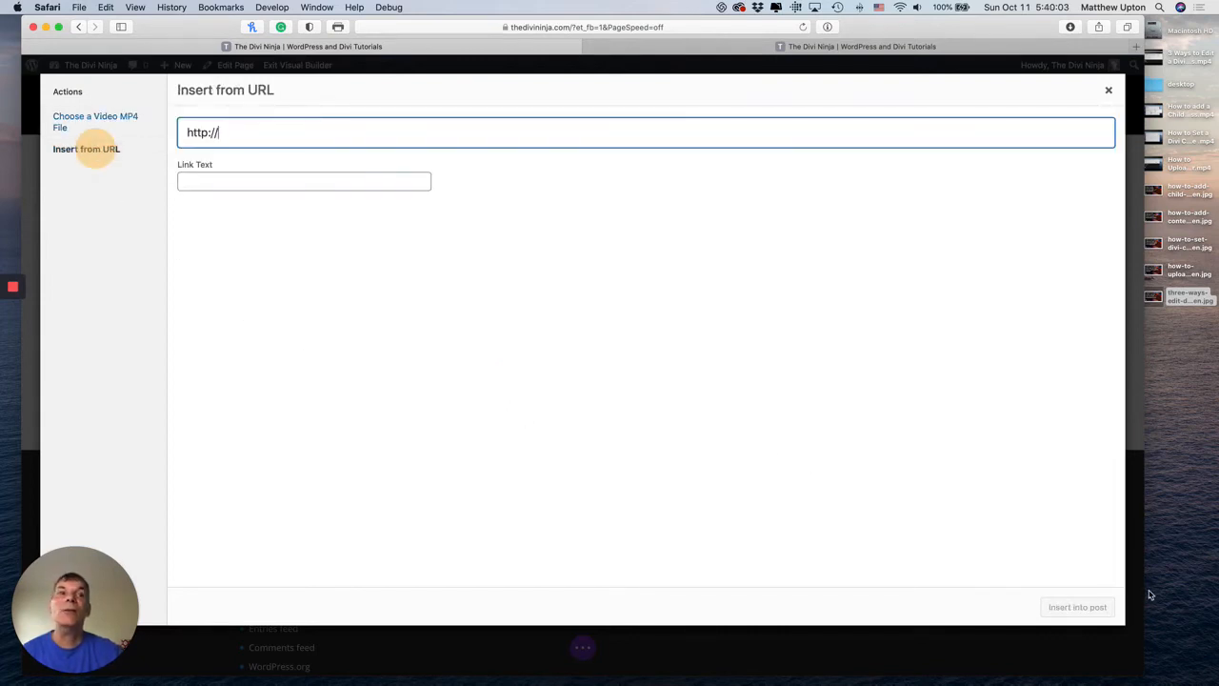
# Switch to YouTube Studio in Chrome and copy the video link of The Divi Ninja channel trailer.
pyautogui.moveTo(1111, 672)
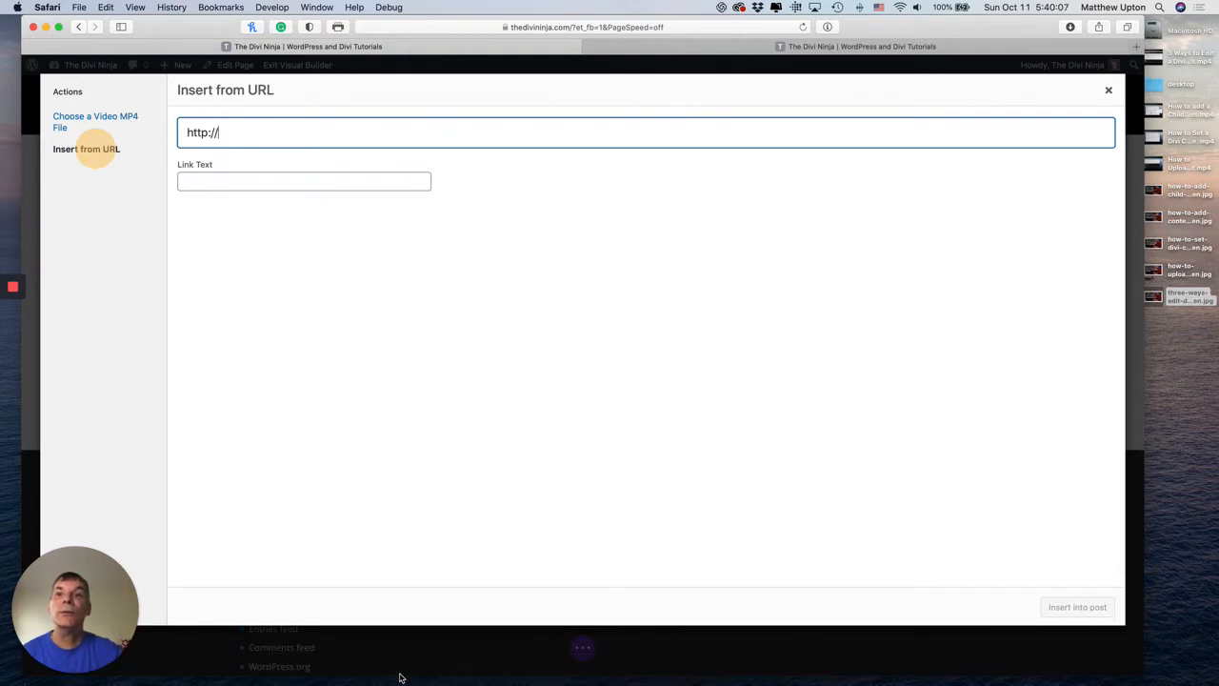
pyautogui.click(313, 661)
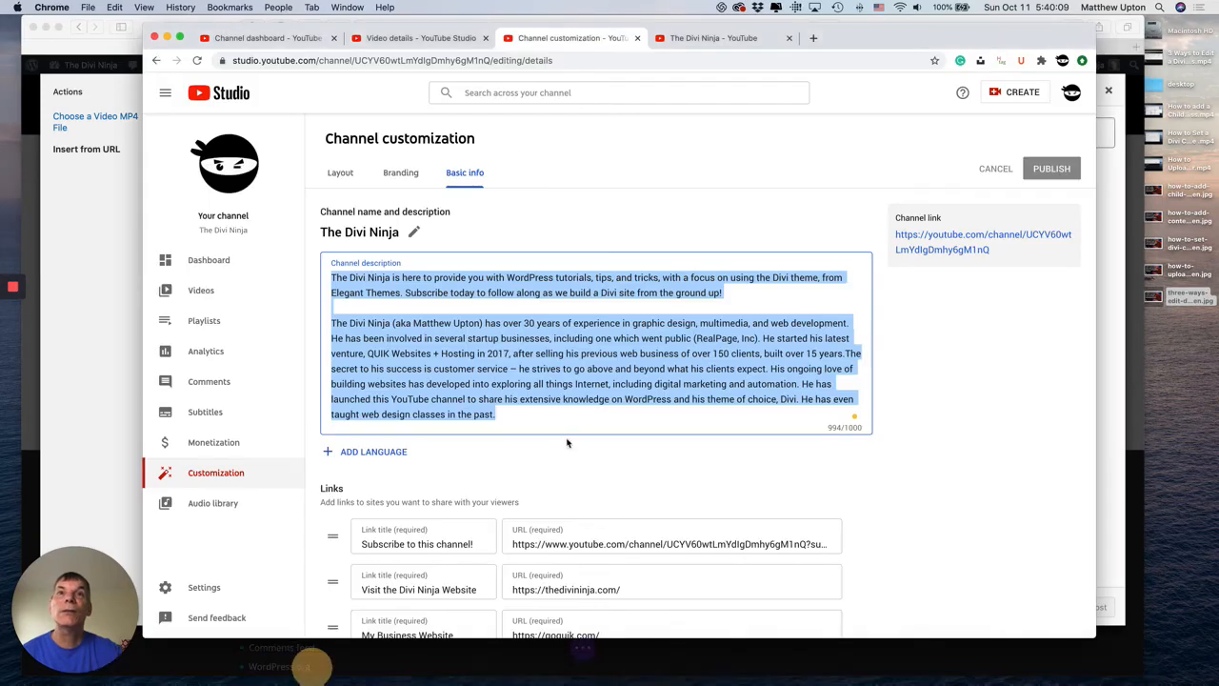
pyautogui.click(419, 38)
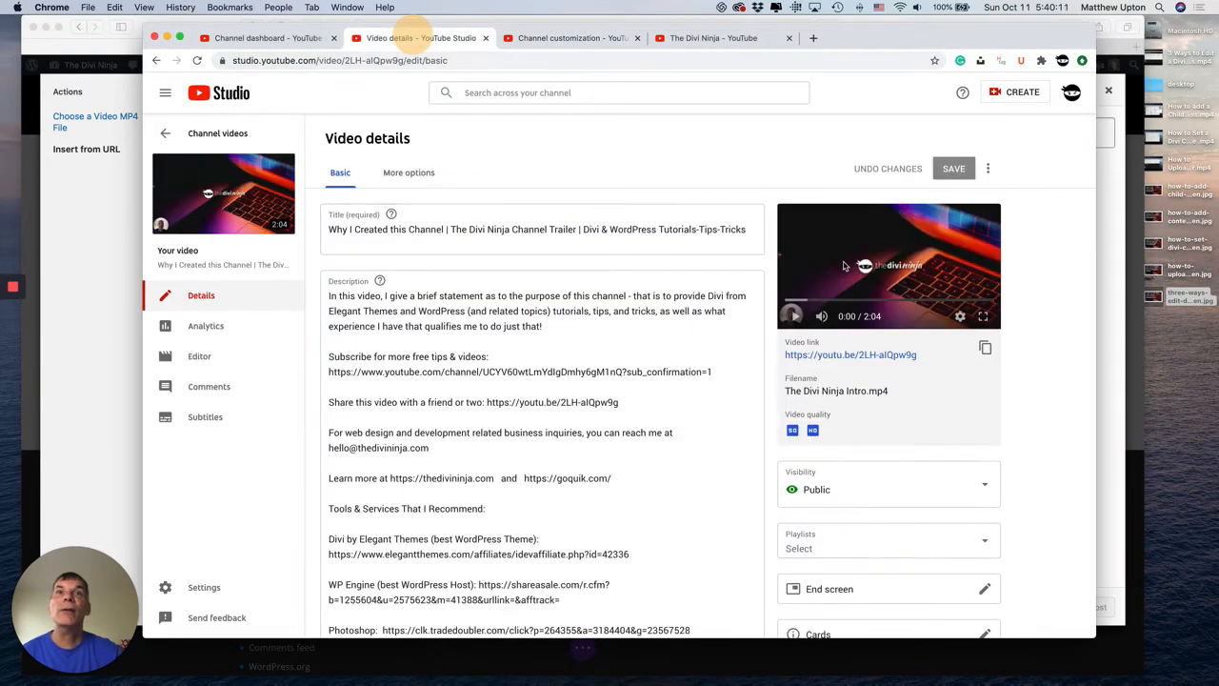
pyautogui.click(985, 350)
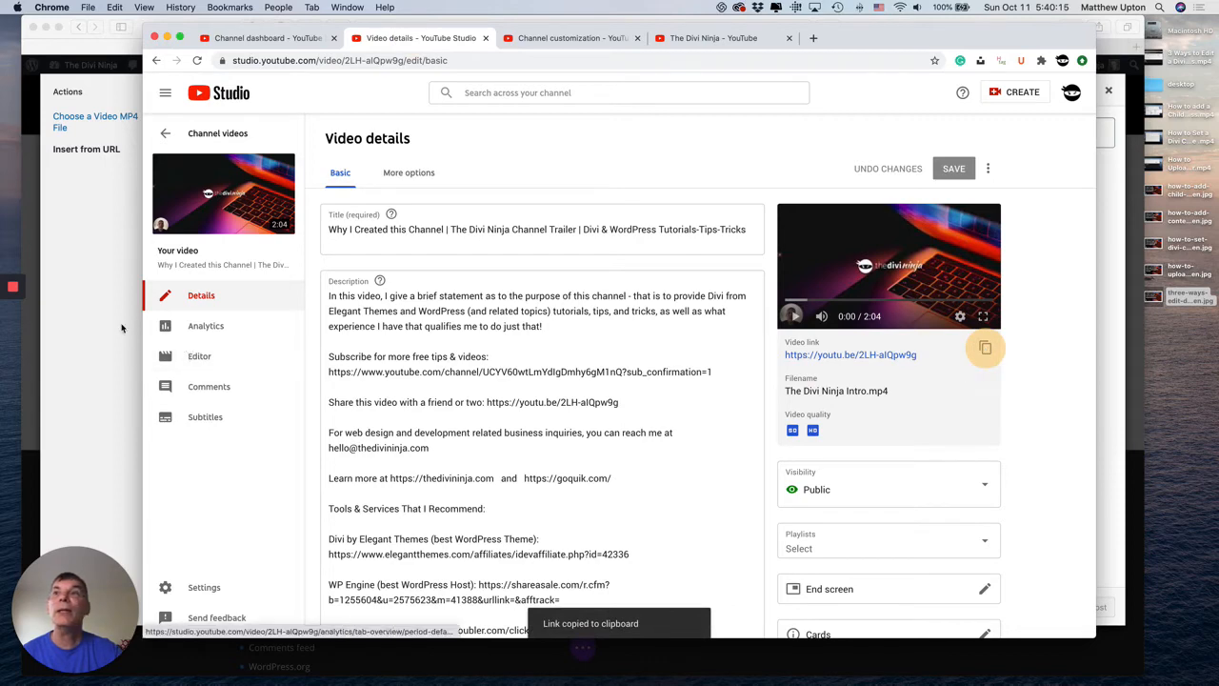
pyautogui.click(122, 328)
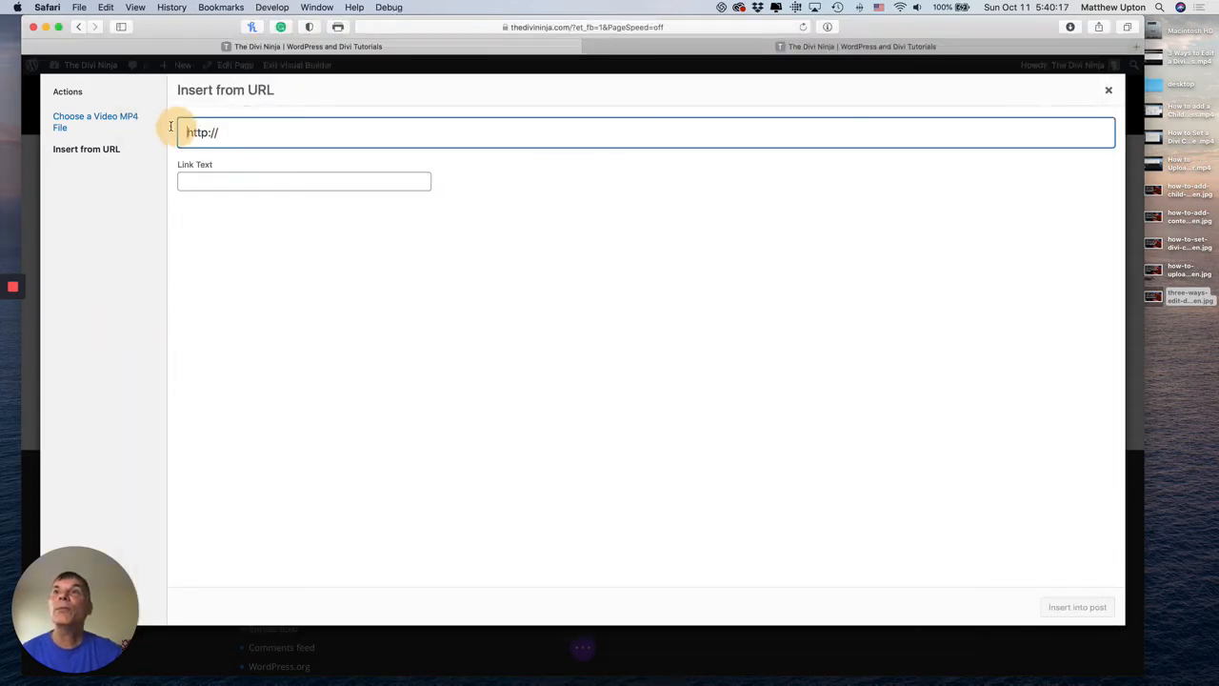
pyautogui.moveTo(171, 125); pyautogui.dragTo(230, 134)
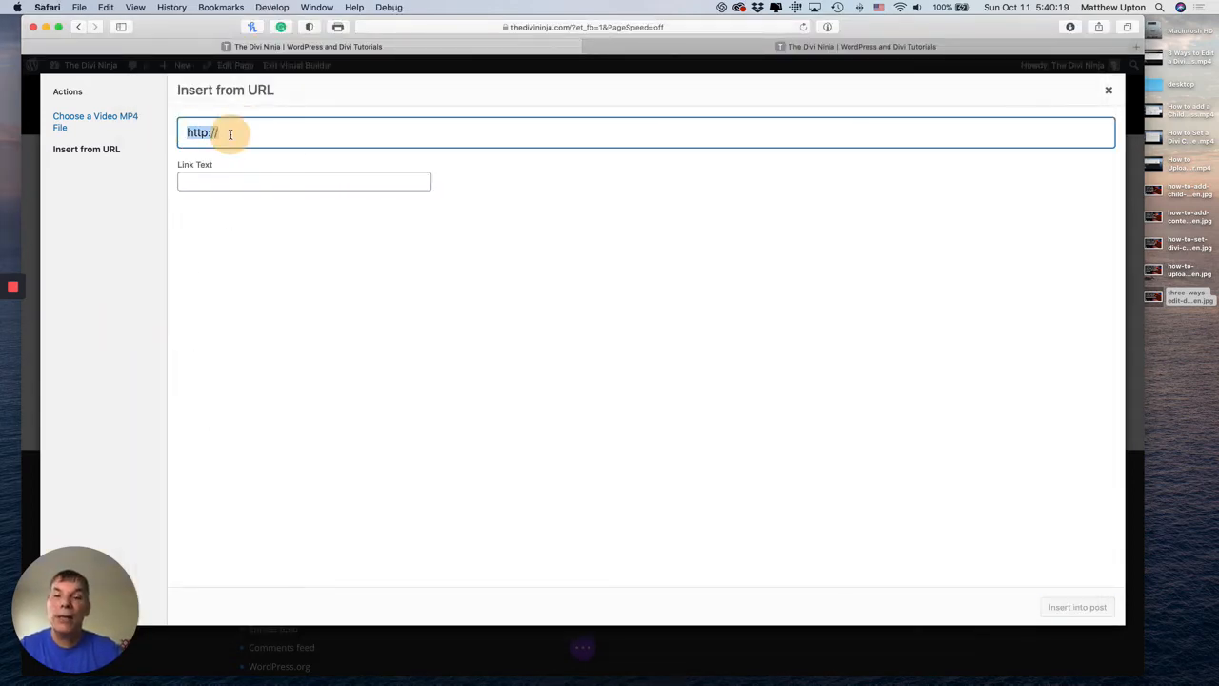
pyautogui.press('super+v')
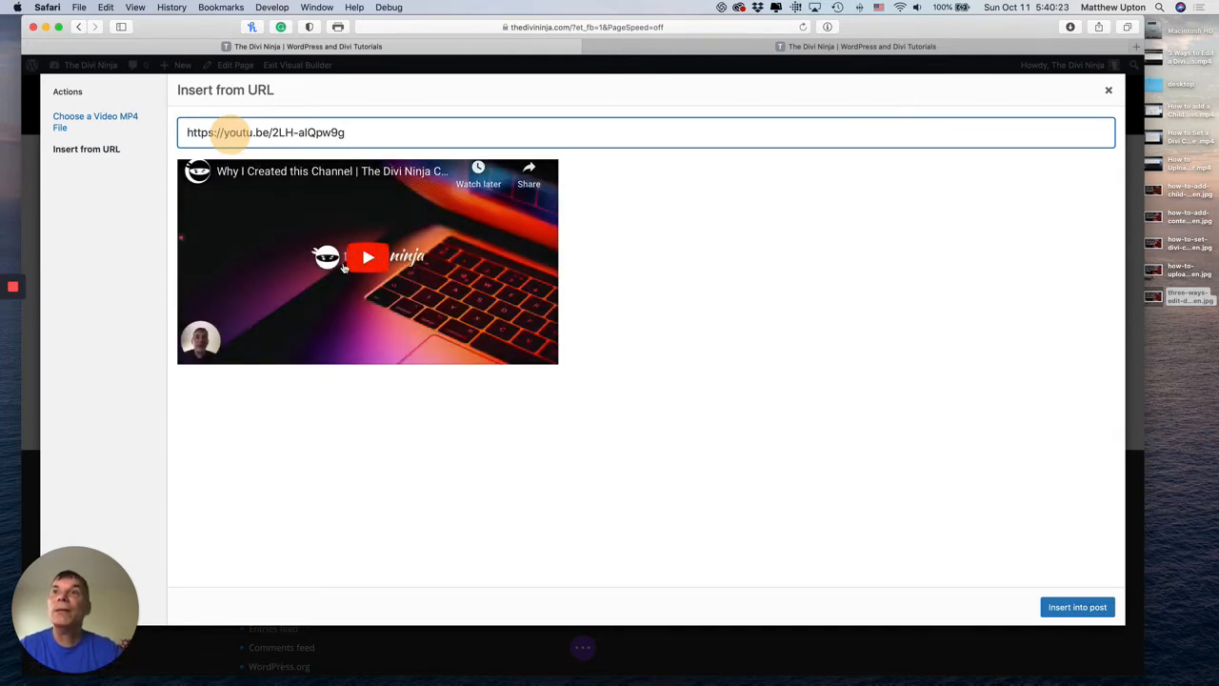
pyautogui.click(1056, 610)
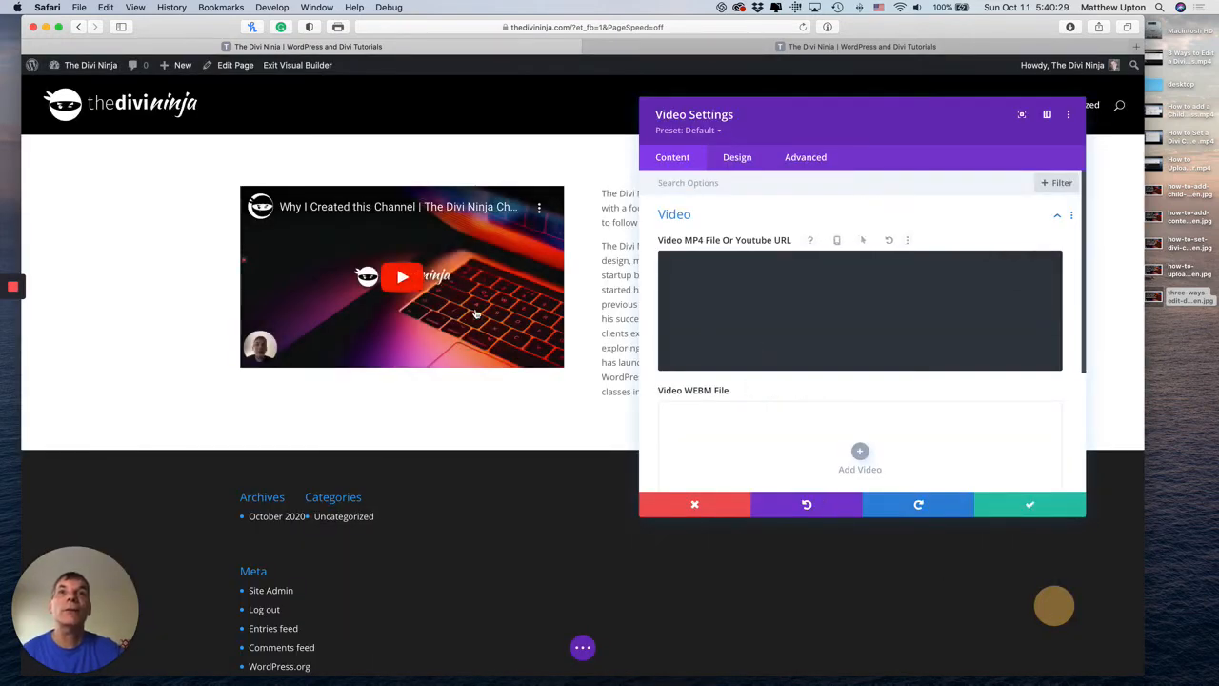
# Check the video module's Overlay options and save its settings.
pyautogui.scroll(-2, 762, 333)
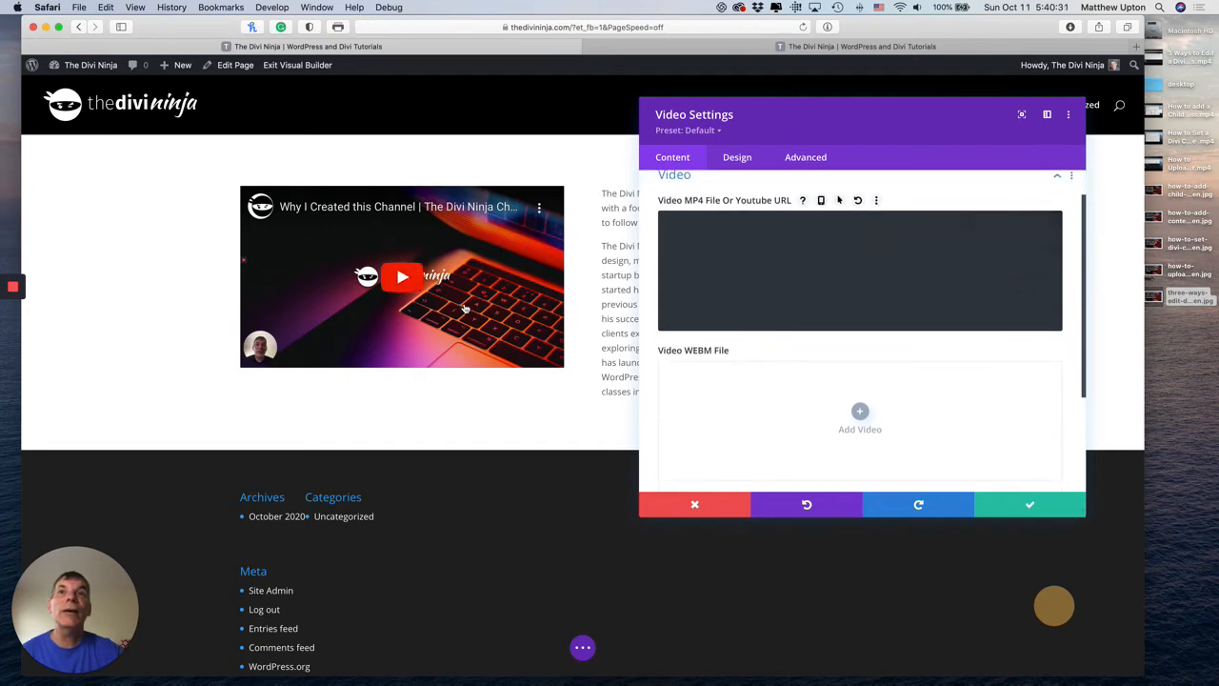
pyautogui.scroll(-3, 808, 334)
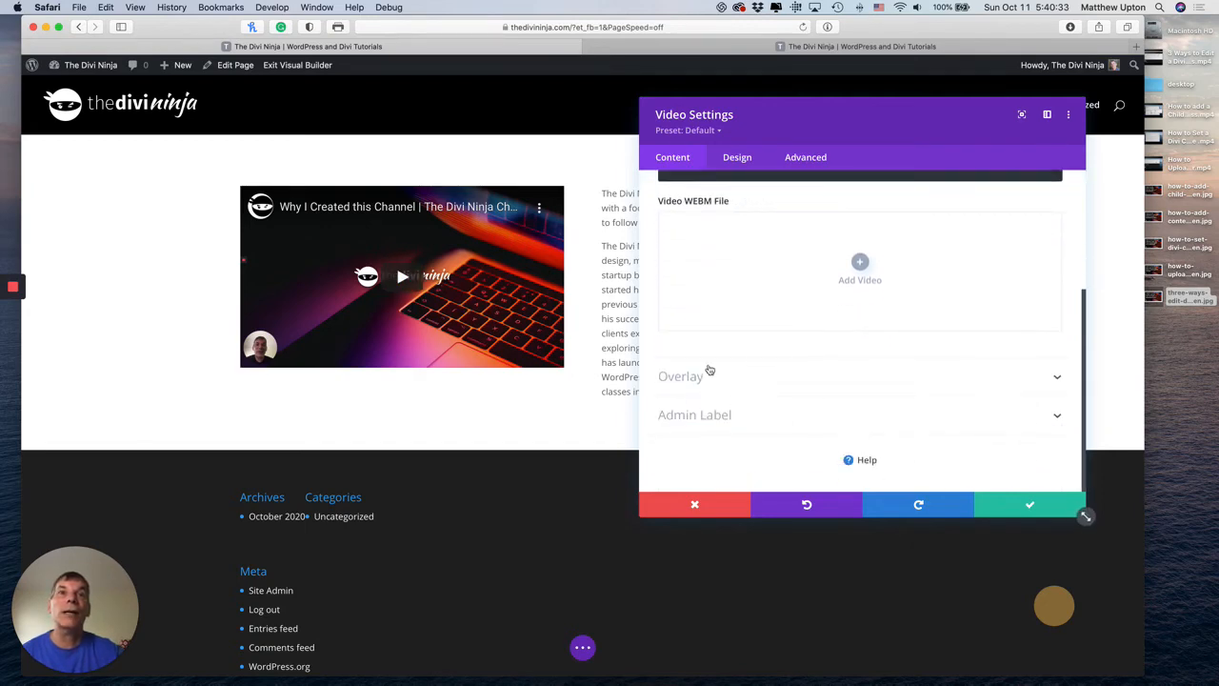
pyautogui.click(705, 376)
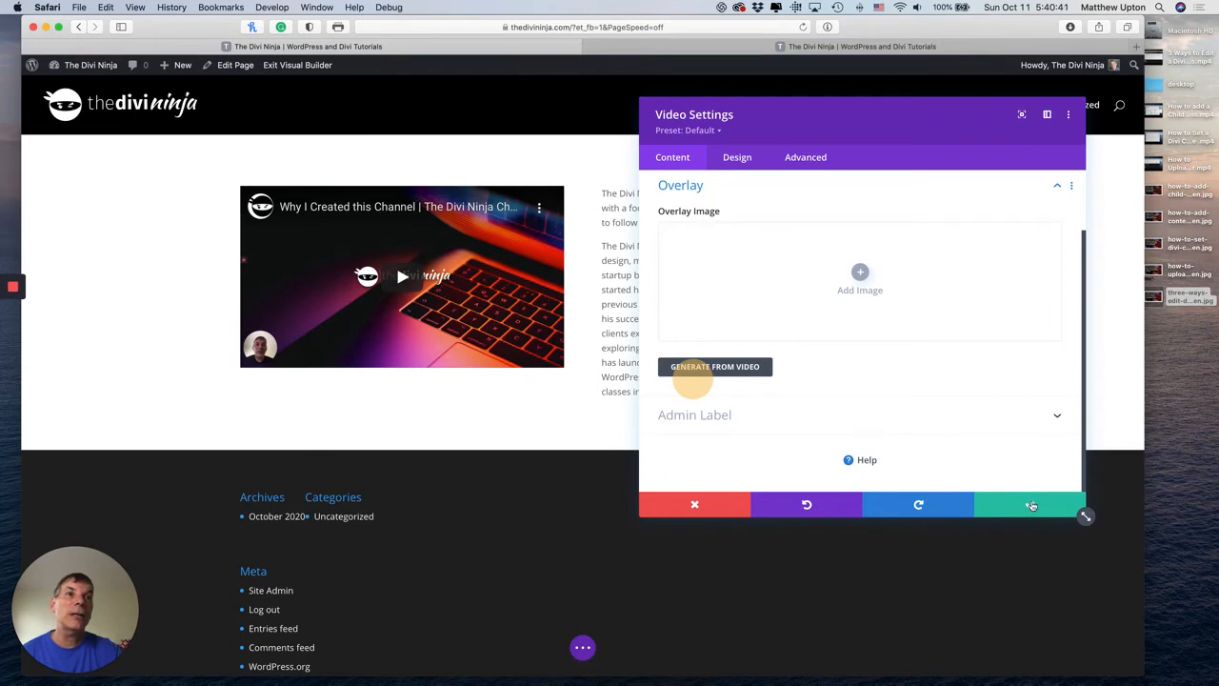
pyautogui.click(1031, 508)
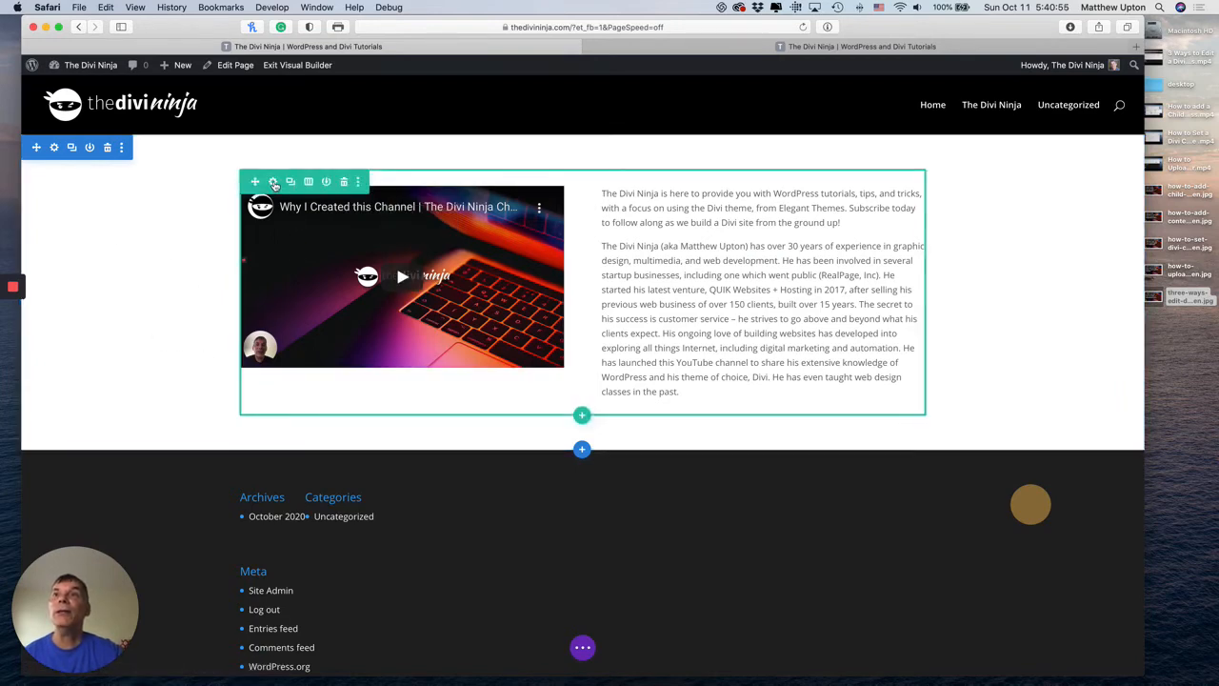
# Open the row's sizing settings and set its max width to 100%.
pyautogui.click(272, 182)
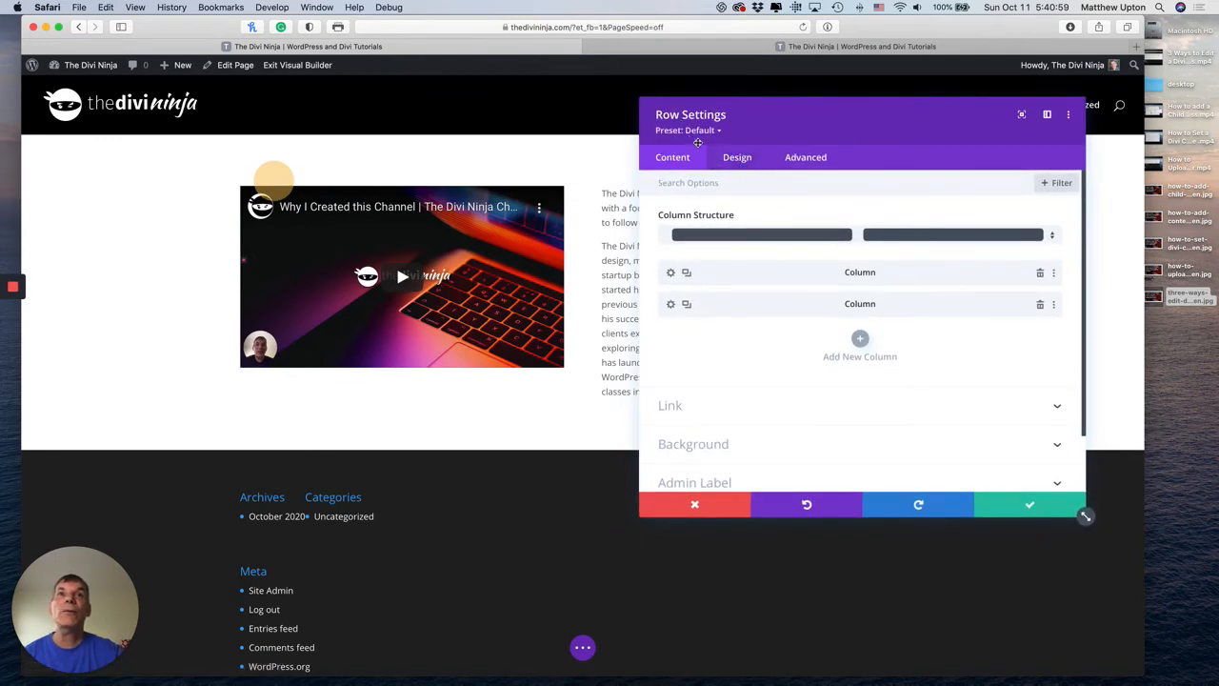
pyautogui.click(728, 159)
pyautogui.click(698, 216)
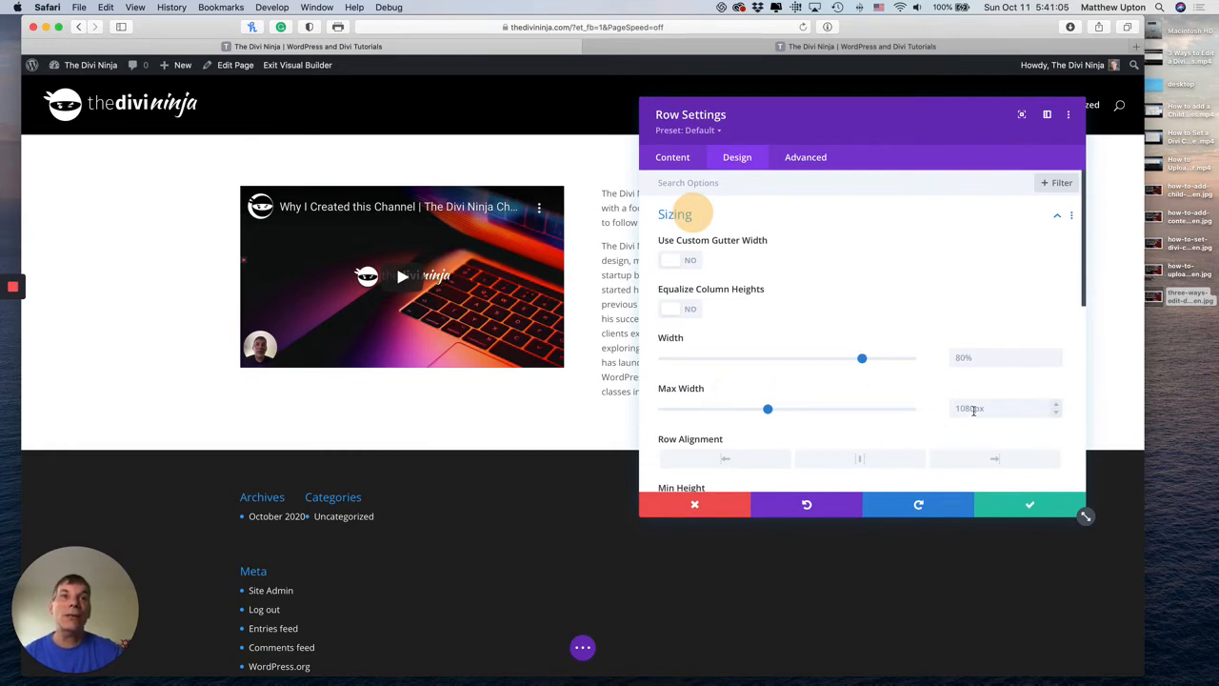
pyautogui.click(969, 408)
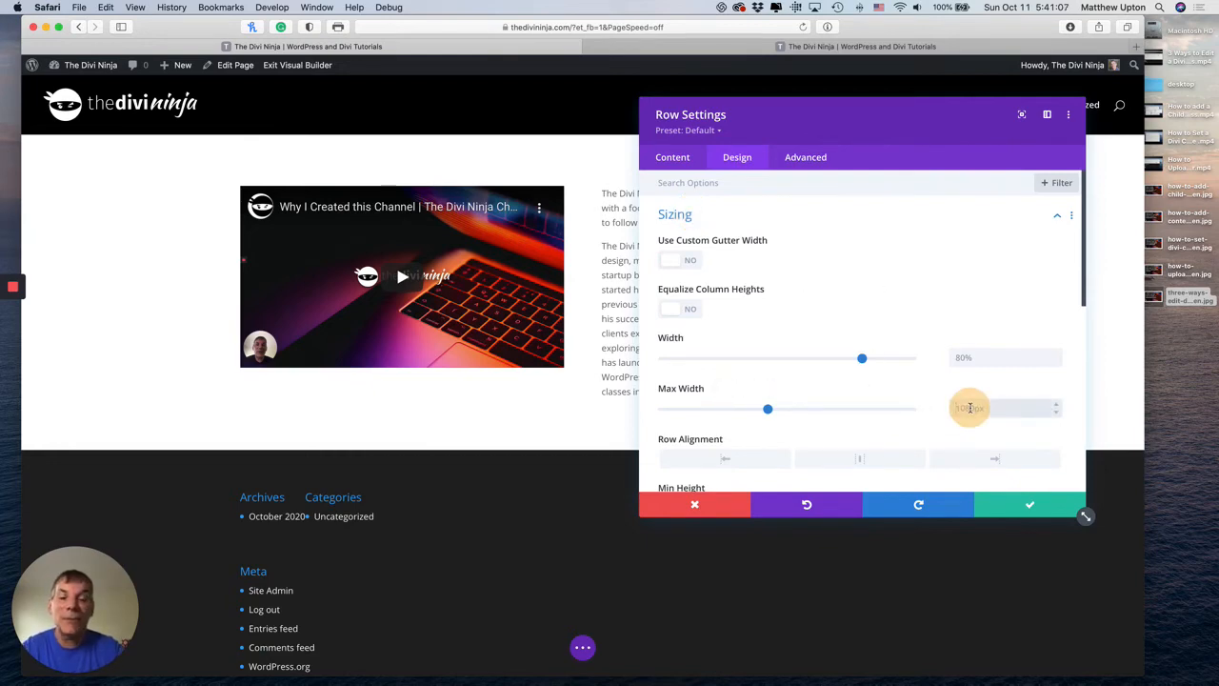
pyautogui.write('100%')
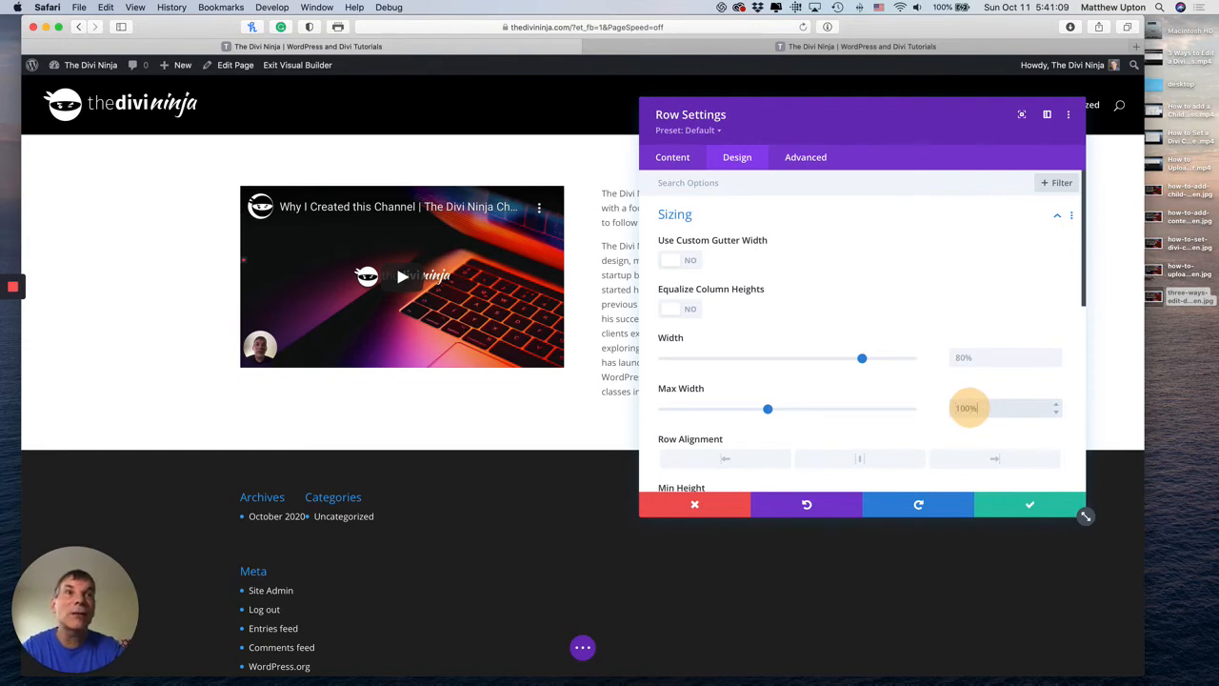
pyautogui.scroll(-5, 970, 407)
pyautogui.scroll(5, 971, 324)
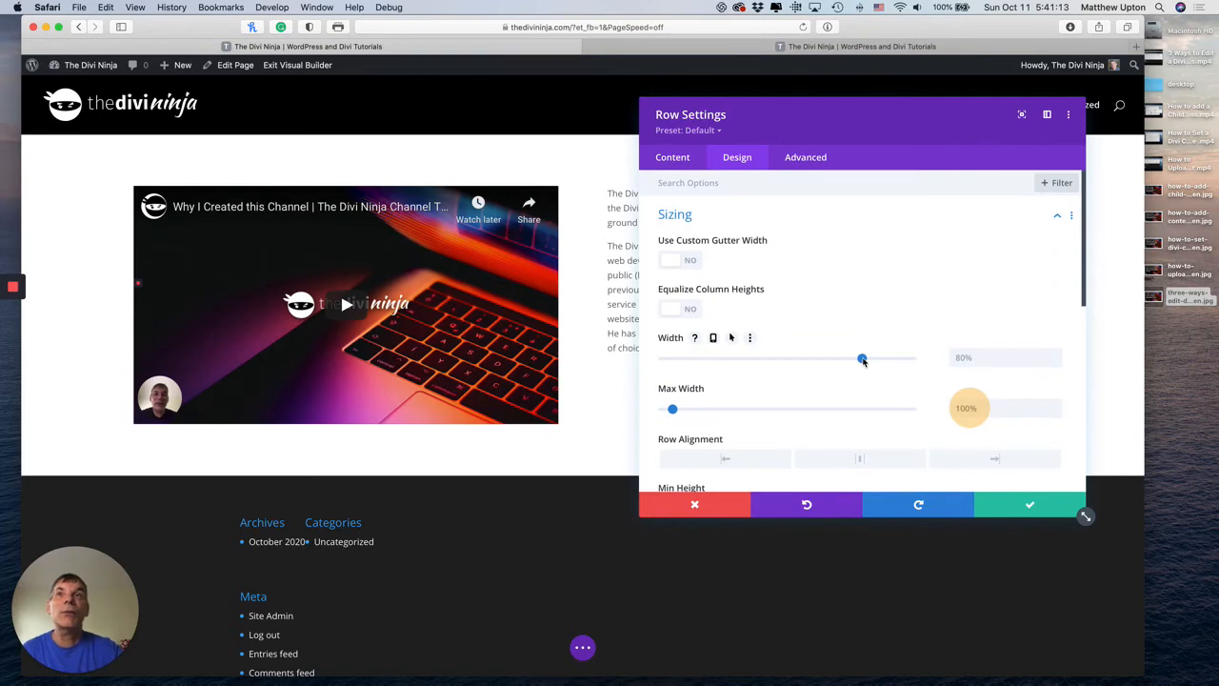
# Try the row at 100% width, set the width to 90%, and save the row settings.
pyautogui.moveTo(862, 359); pyautogui.dragTo(993, 377)
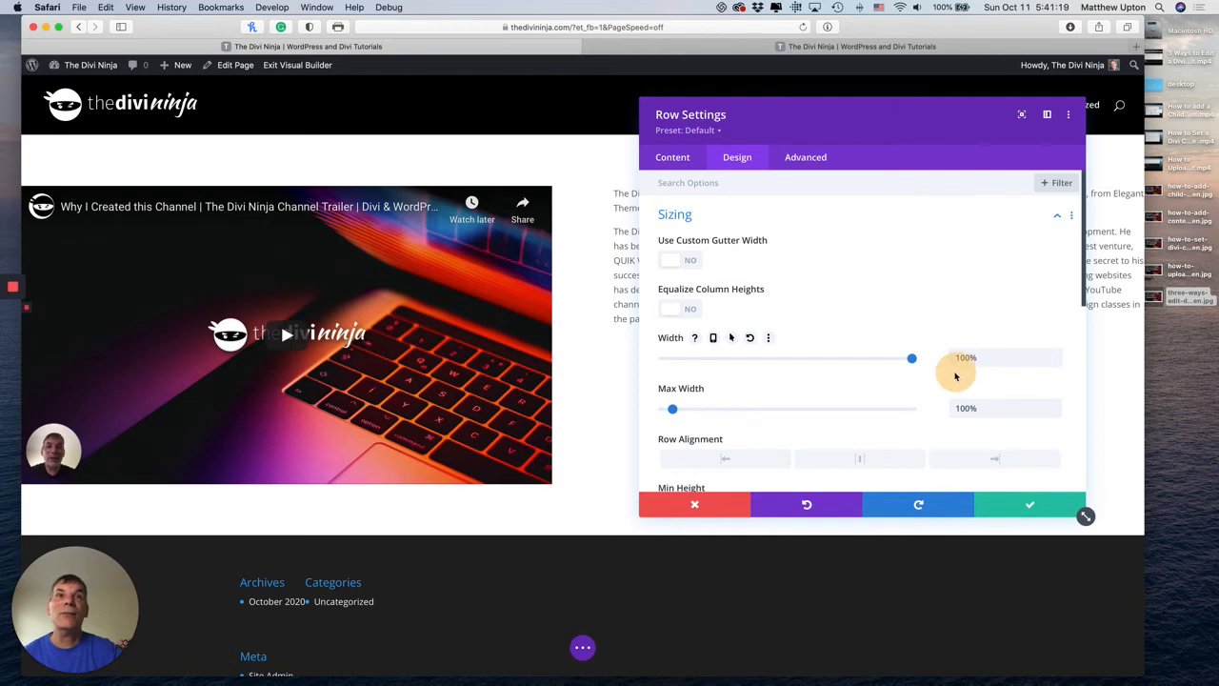
pyautogui.moveTo(911, 359); pyautogui.dragTo(887, 364)
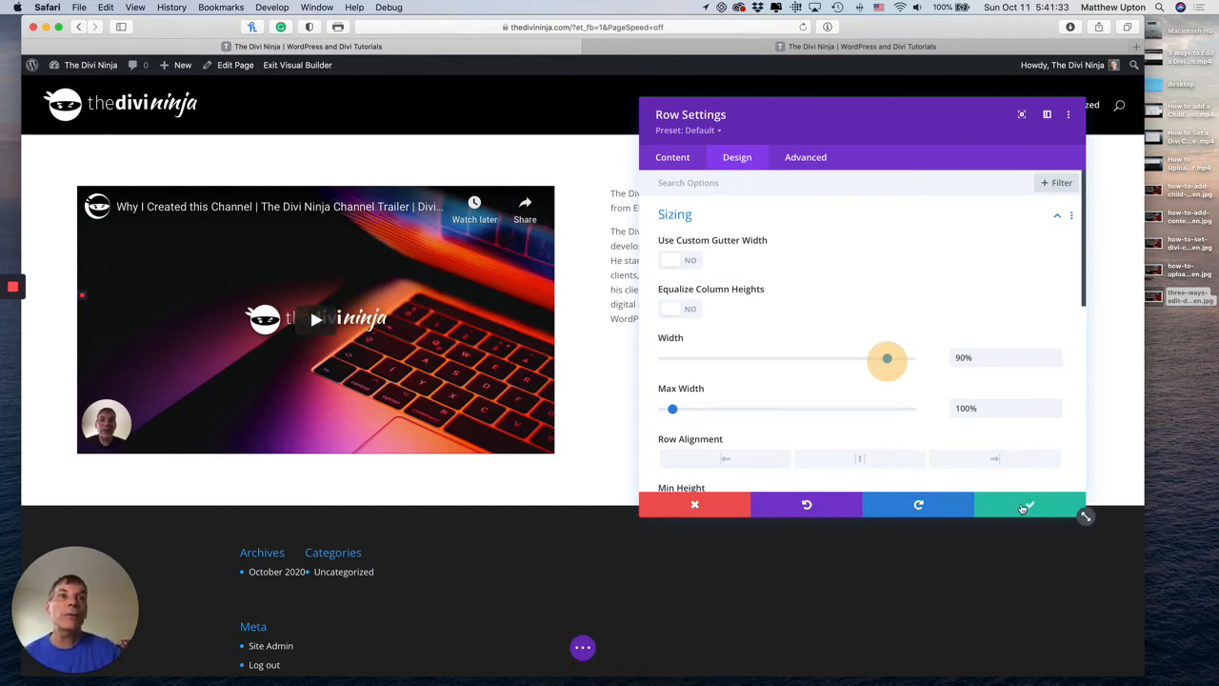
pyautogui.click(1024, 508)
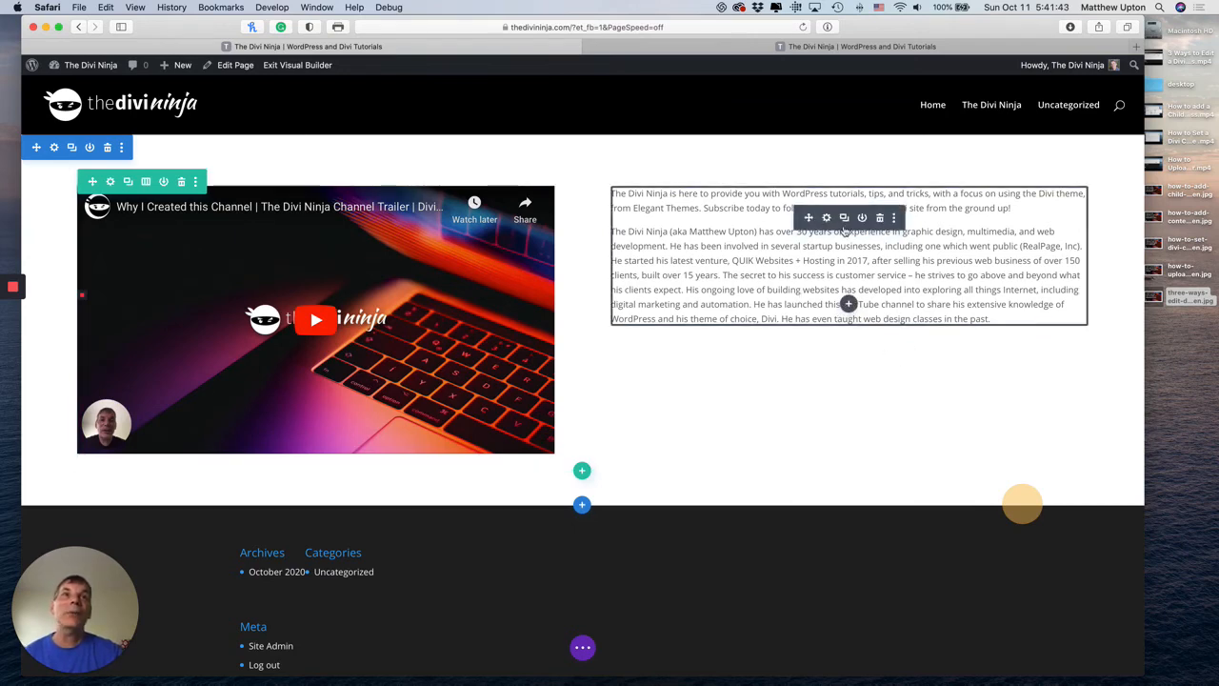
pyautogui.click(826, 219)
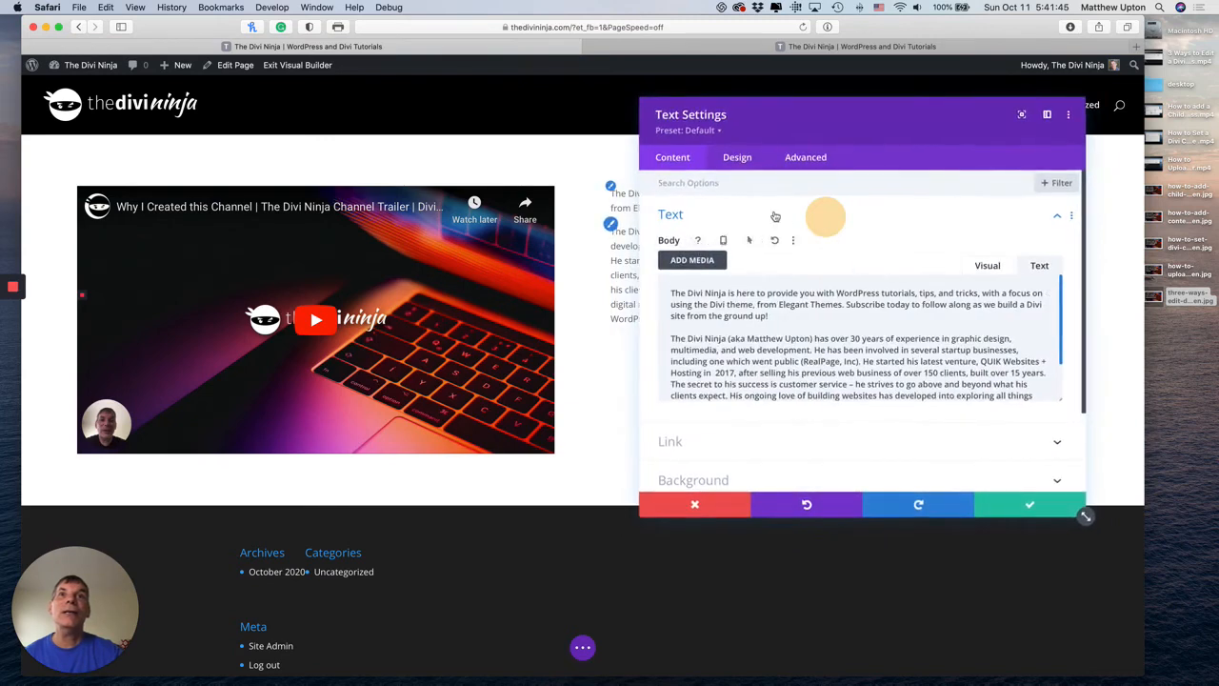
pyautogui.click(736, 158)
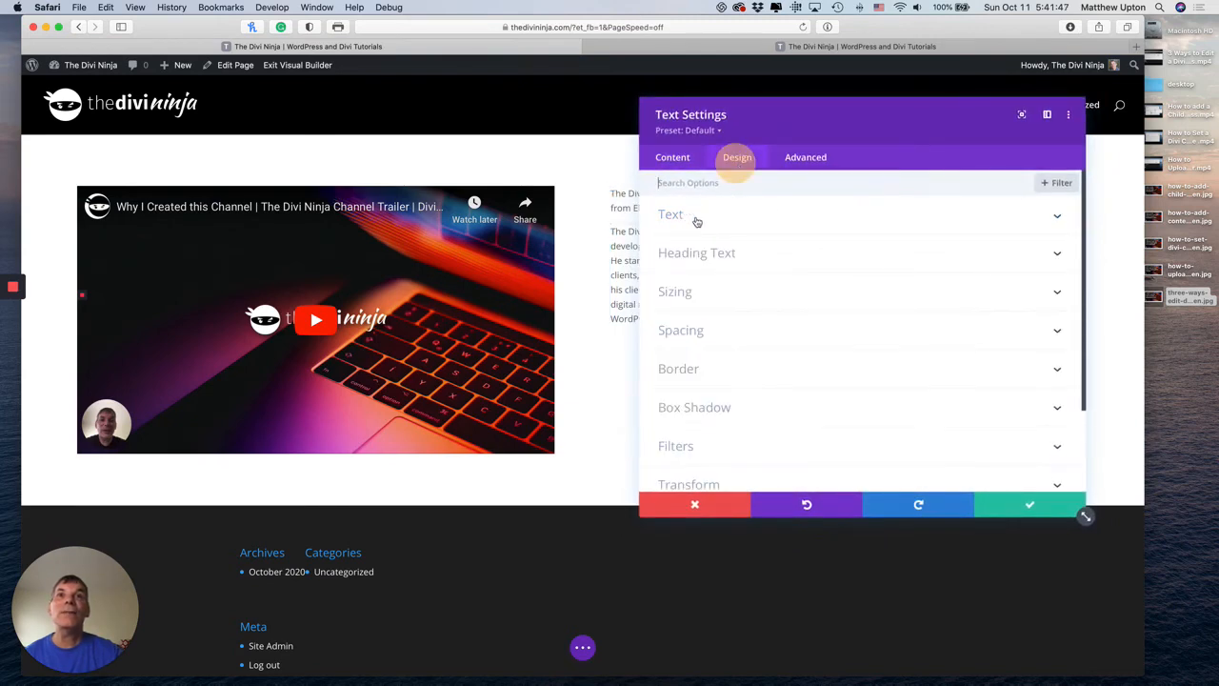
pyautogui.click(716, 510)
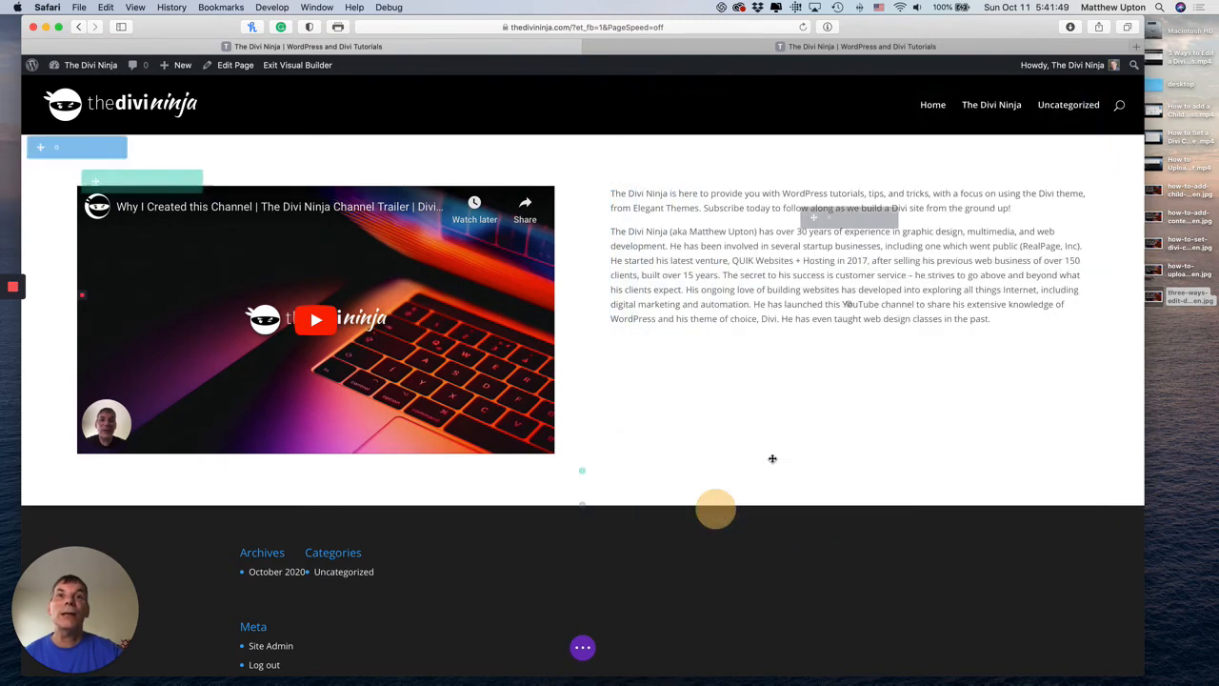
# In the channel description module's text design settings, set the body text size to 18px.
pyautogui.click(827, 218)
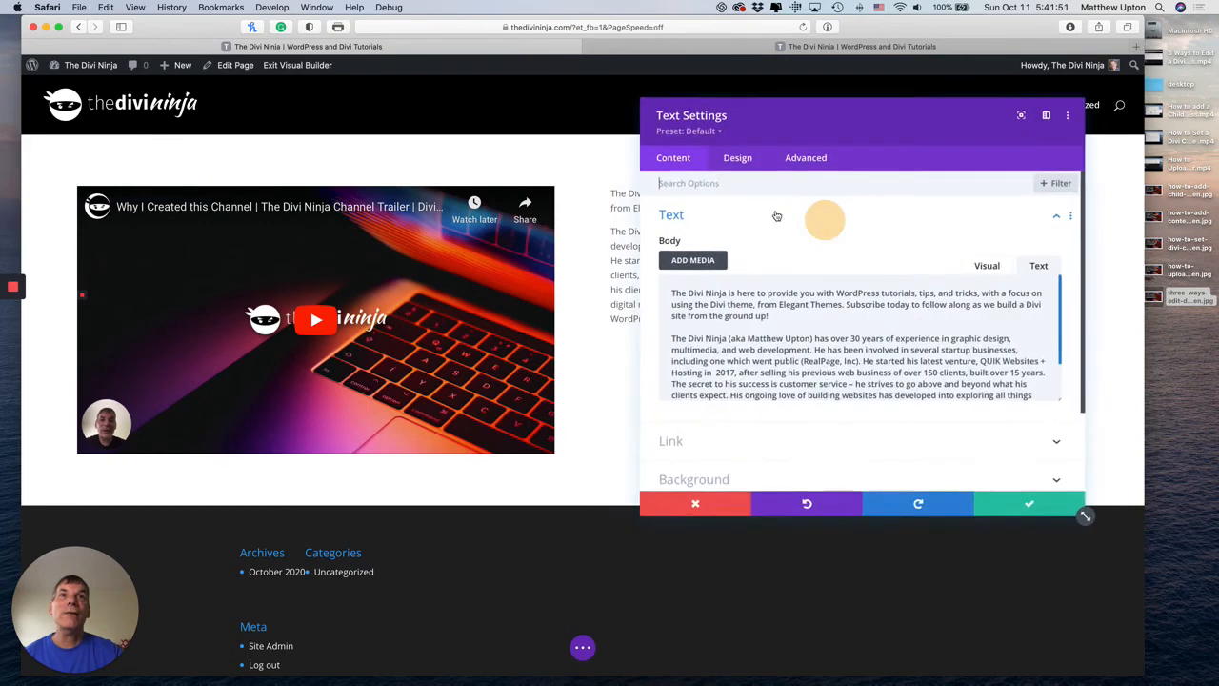
pyautogui.click(732, 159)
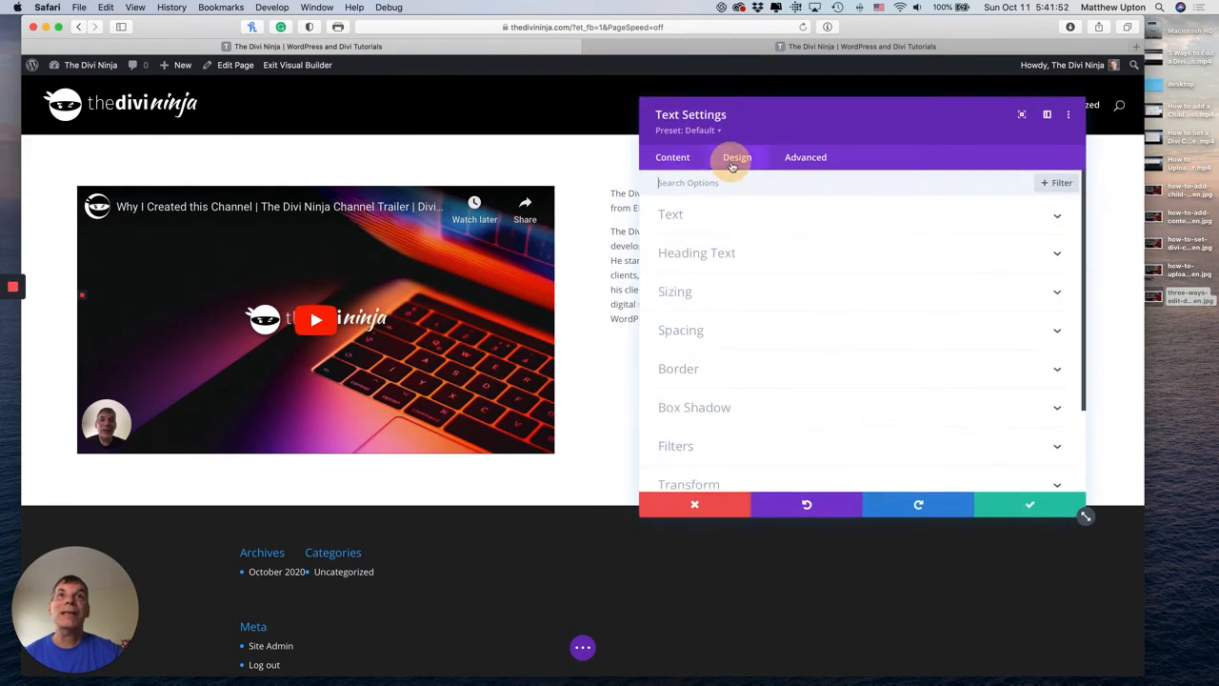
pyautogui.click(681, 216)
pyautogui.scroll(-3, 796, 310)
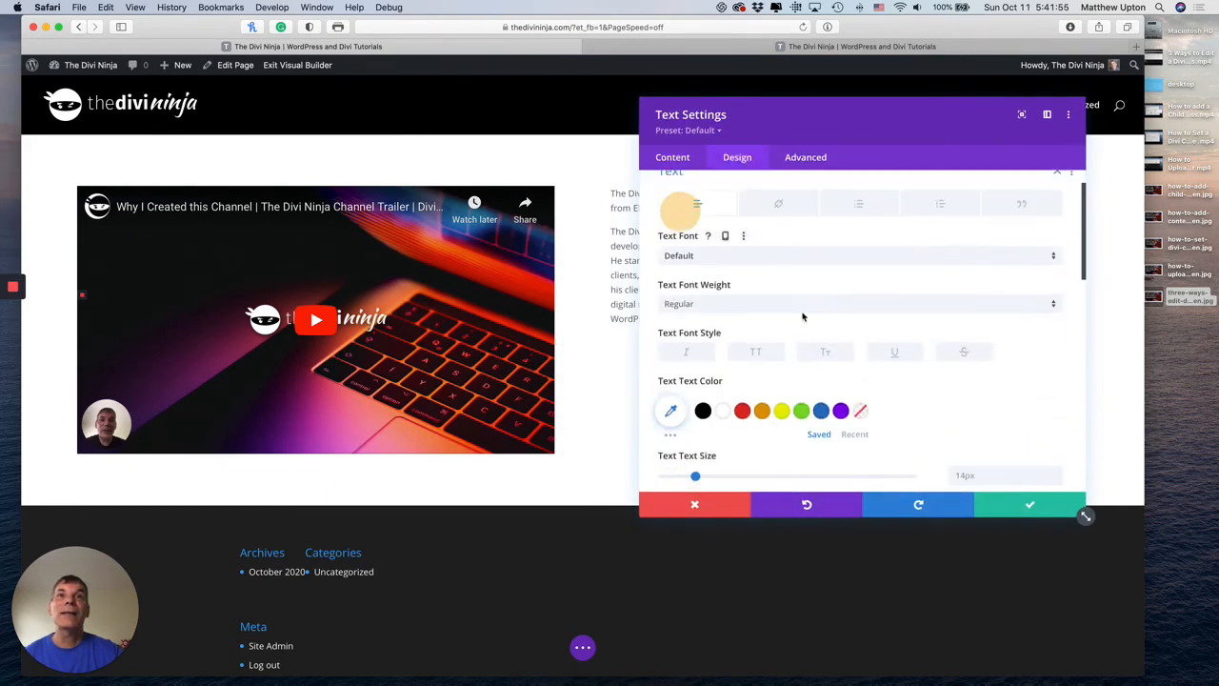
pyautogui.scroll(-1, 761, 329)
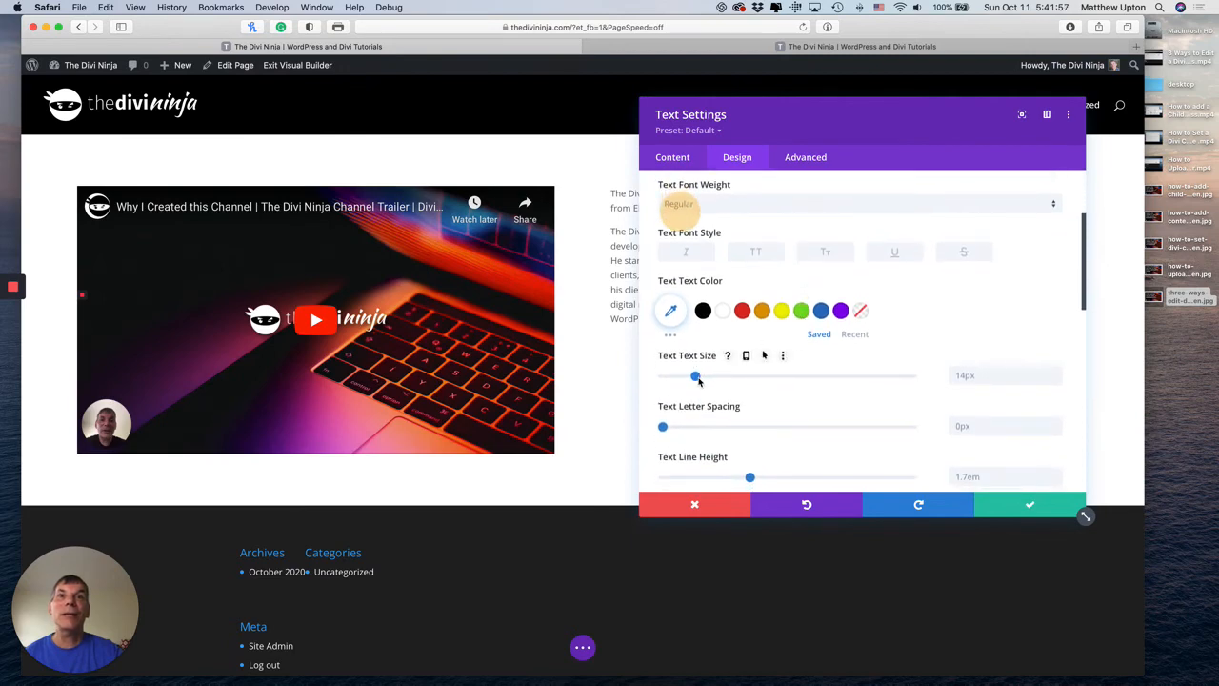
pyautogui.moveTo(789, 121); pyautogui.dragTo(233, 140)
pyautogui.moveTo(142, 398); pyautogui.dragTo(152, 400)
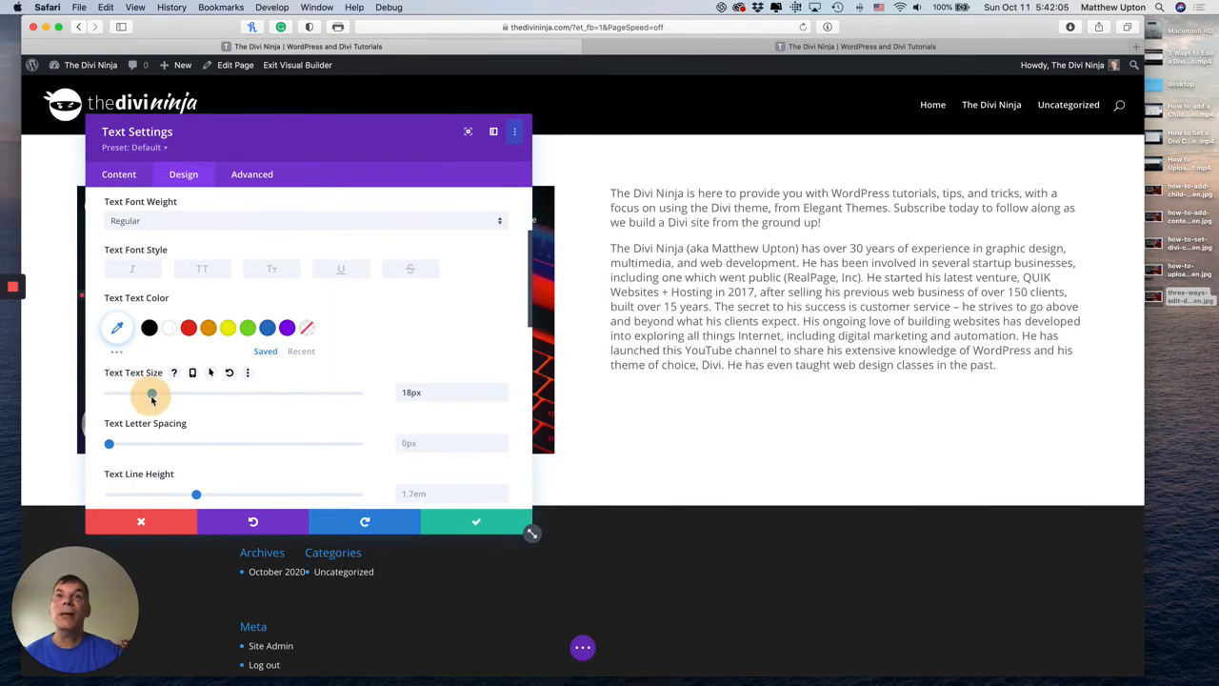
# Set the channel description's text line height to 1.8em and save the module settings.
pyautogui.scroll(-2, 319, 408)
pyautogui.click(151, 398)
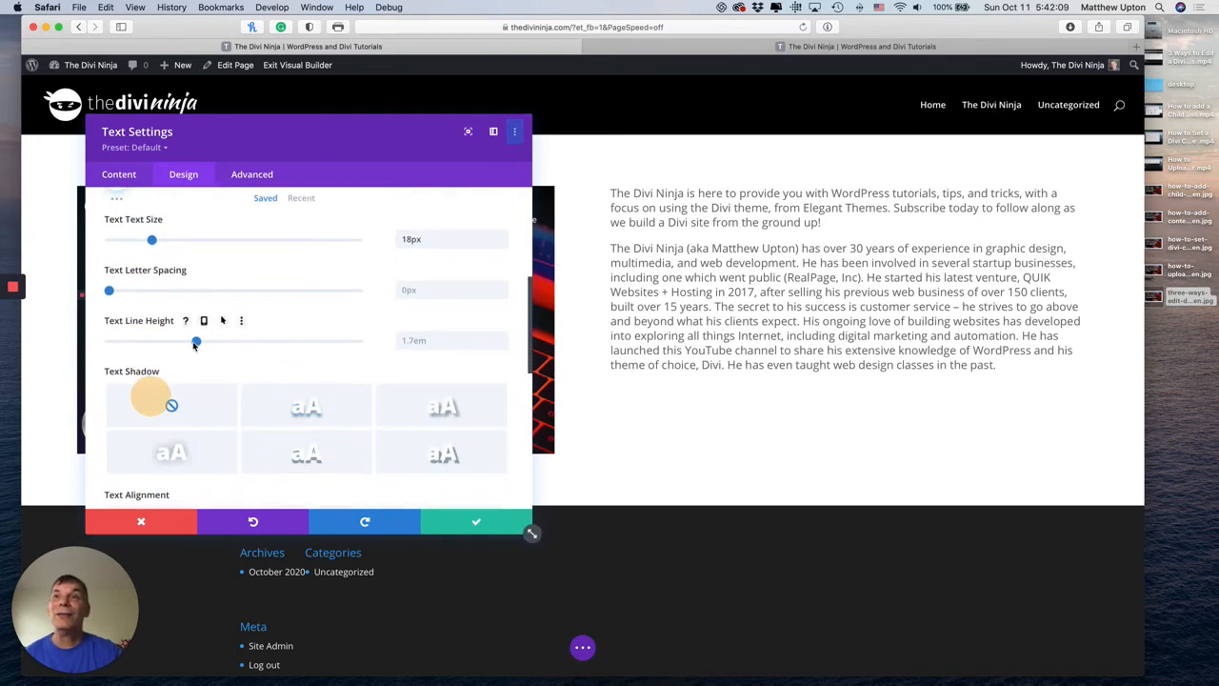
pyautogui.click(195, 343)
pyautogui.moveTo(195, 342); pyautogui.dragTo(205, 346)
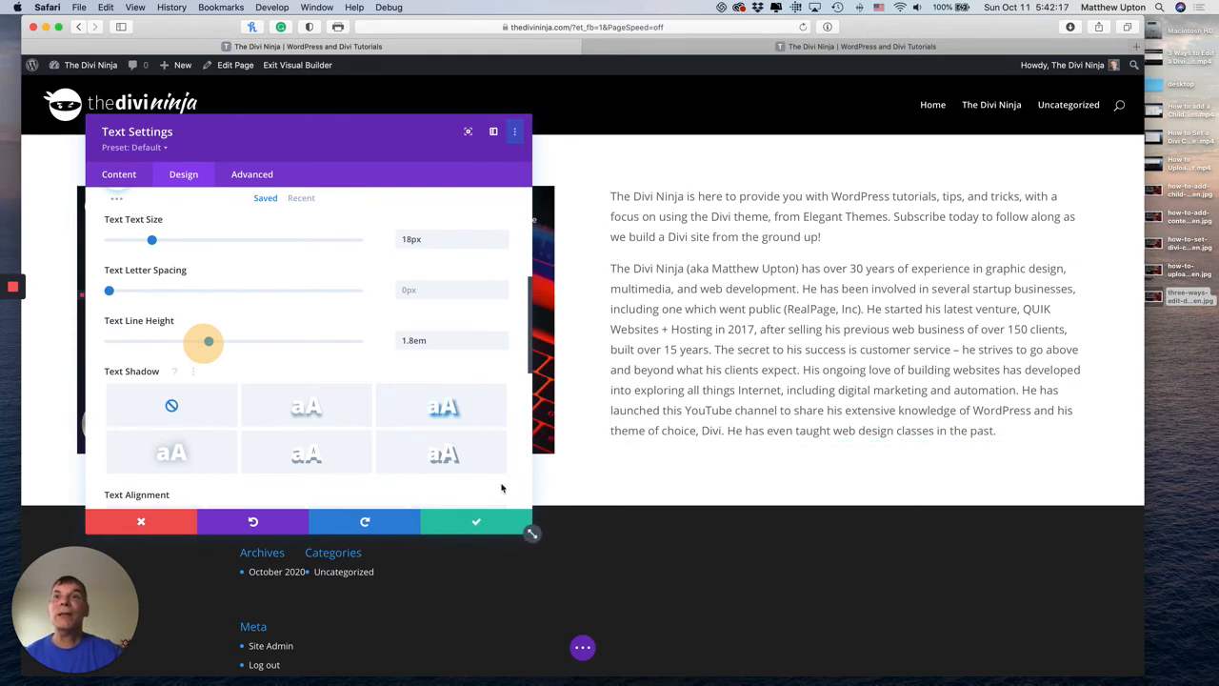
pyautogui.click(470, 526)
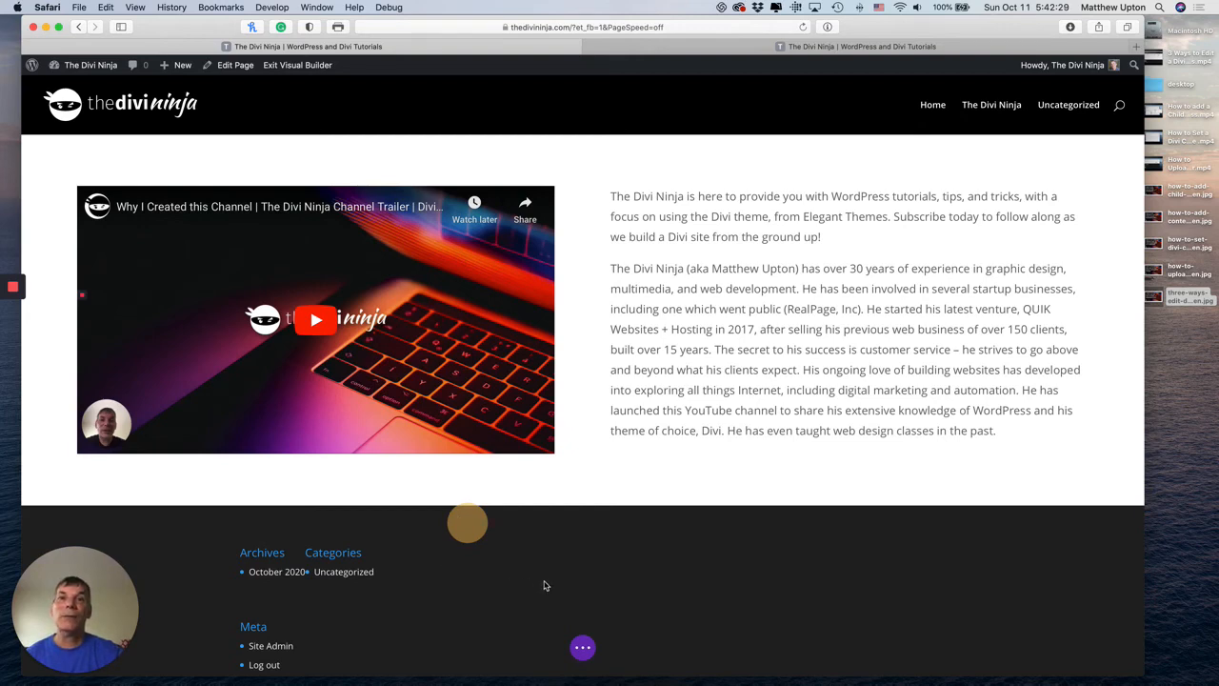
# Save the page in the visual builder and reload the live front page in the other browser tab.
pyautogui.click(583, 648)
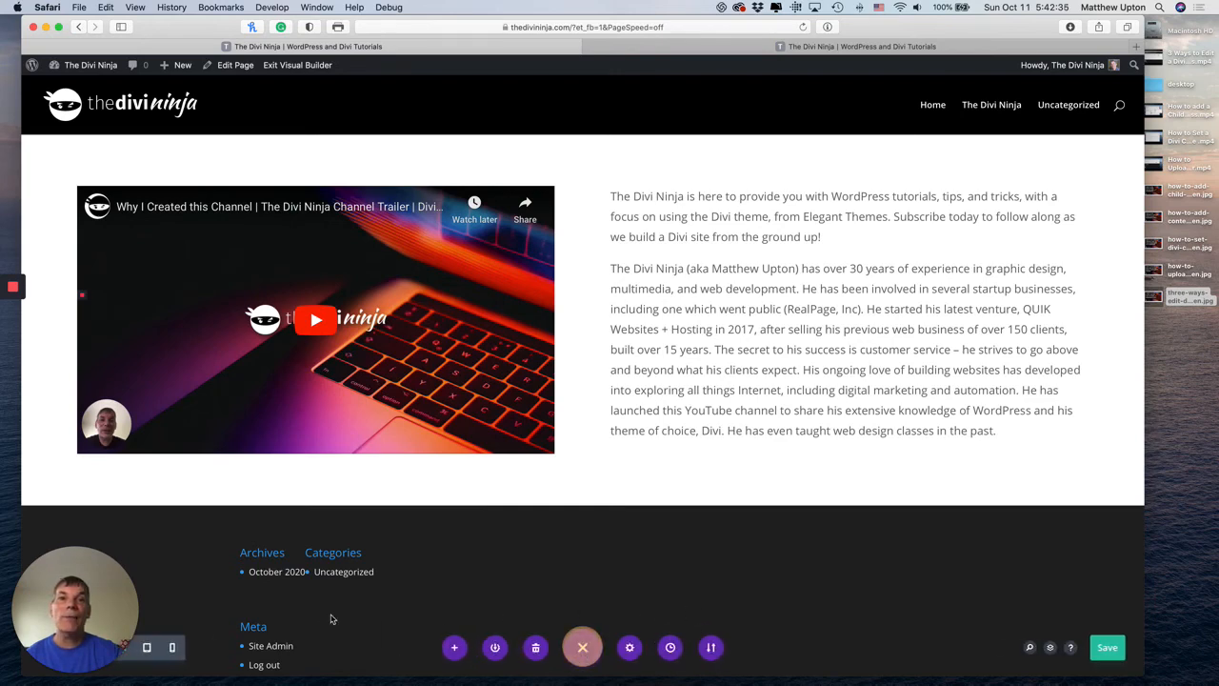
pyautogui.click(1106, 649)
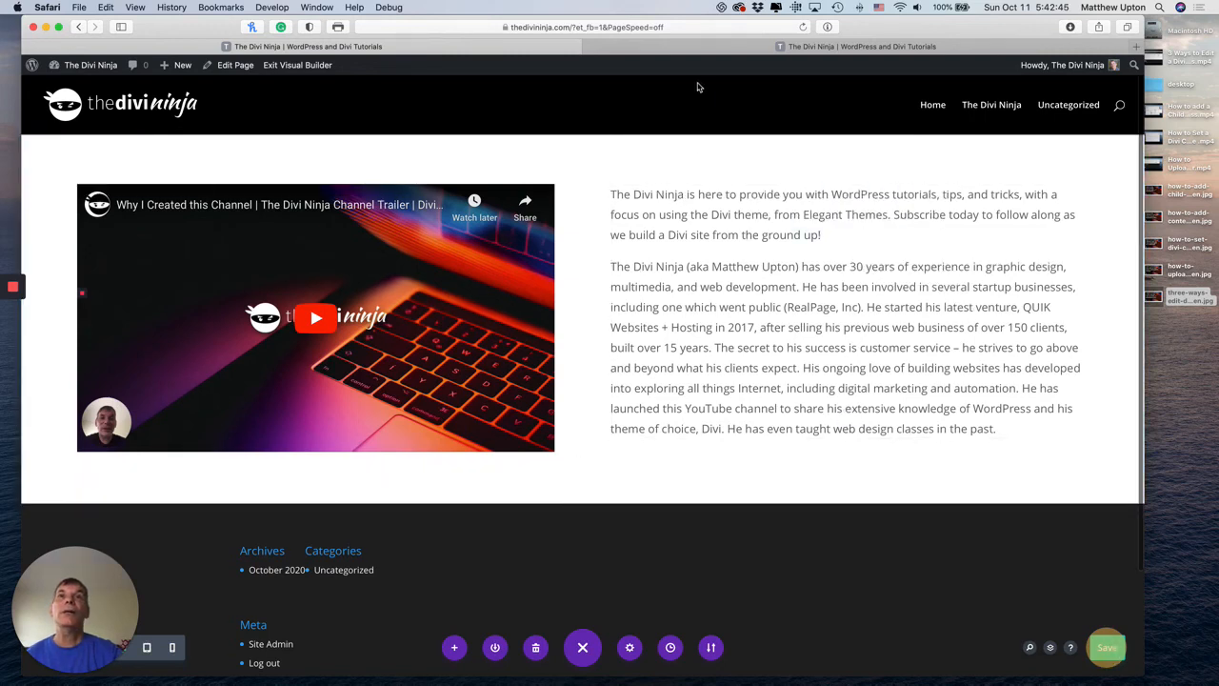
pyautogui.click(679, 49)
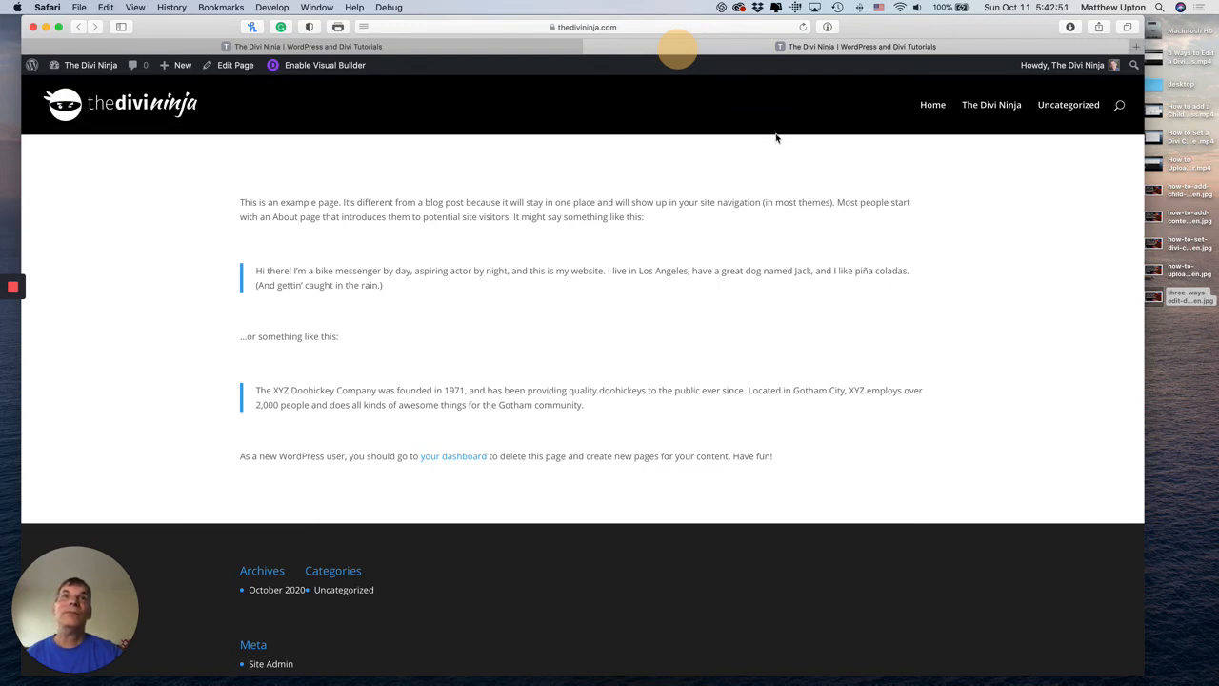
pyautogui.click(804, 28)
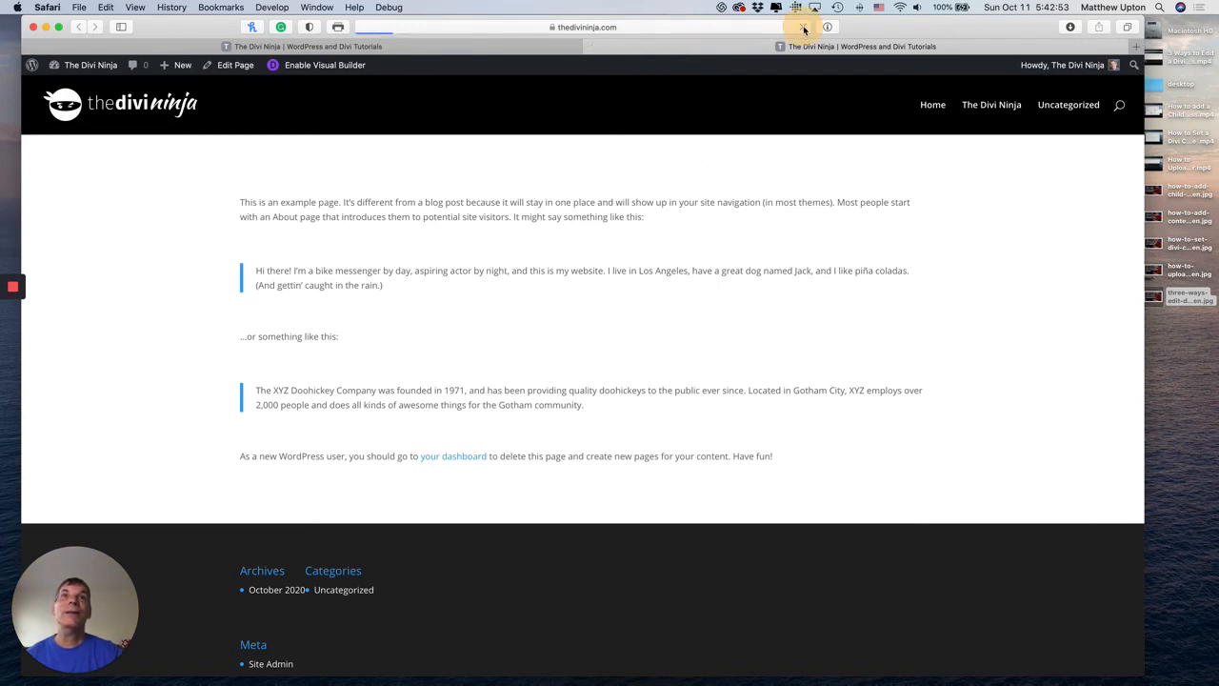